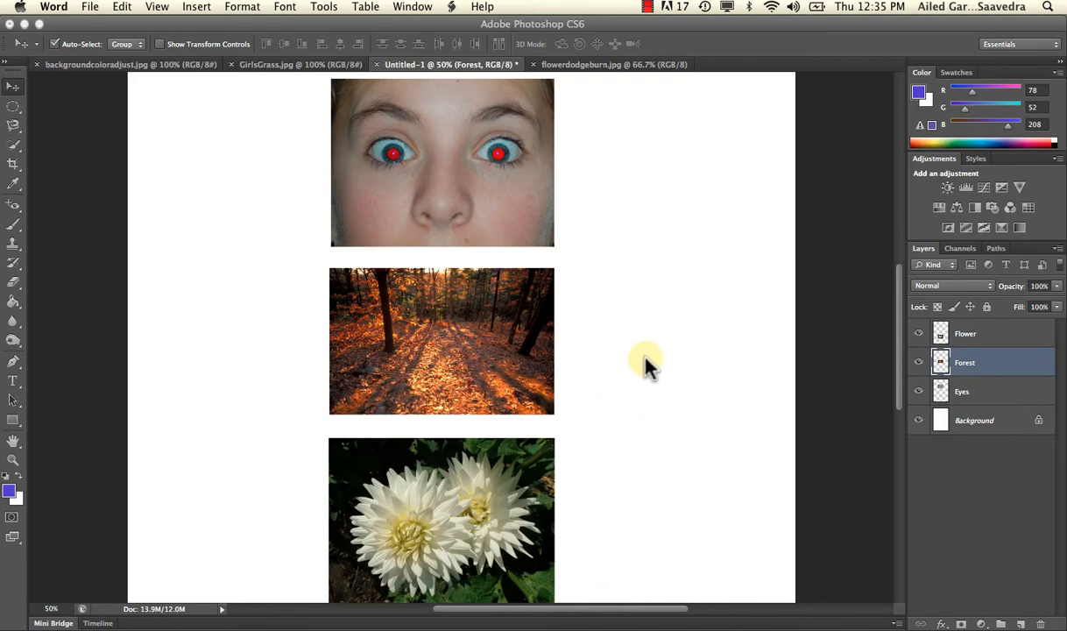
Reset the Essentials workspace to its default panel layout.
click(985, 362)
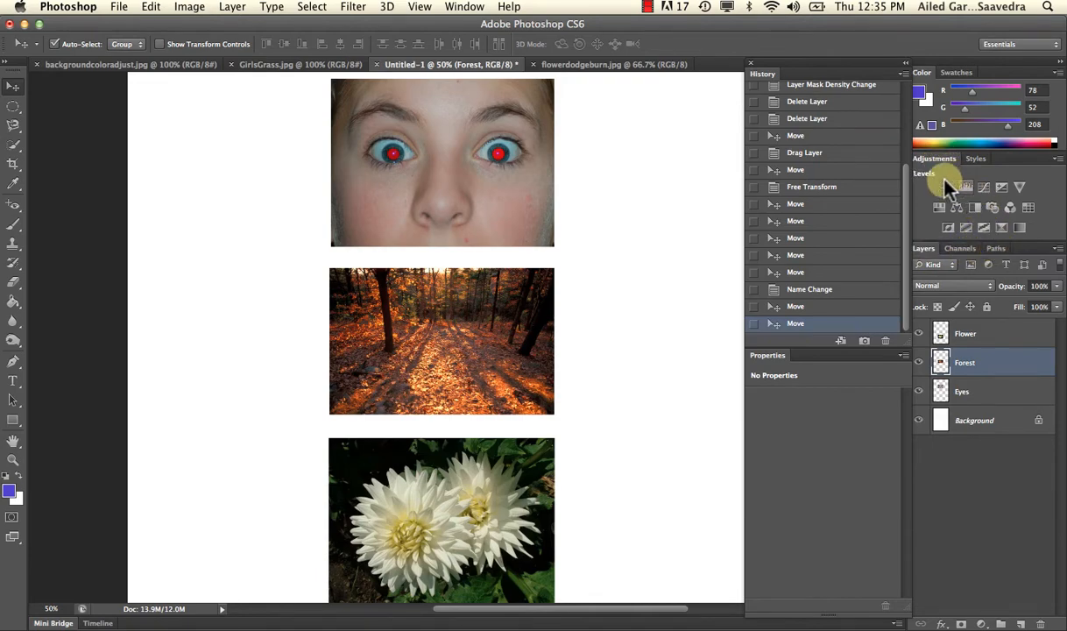
click(477, 6)
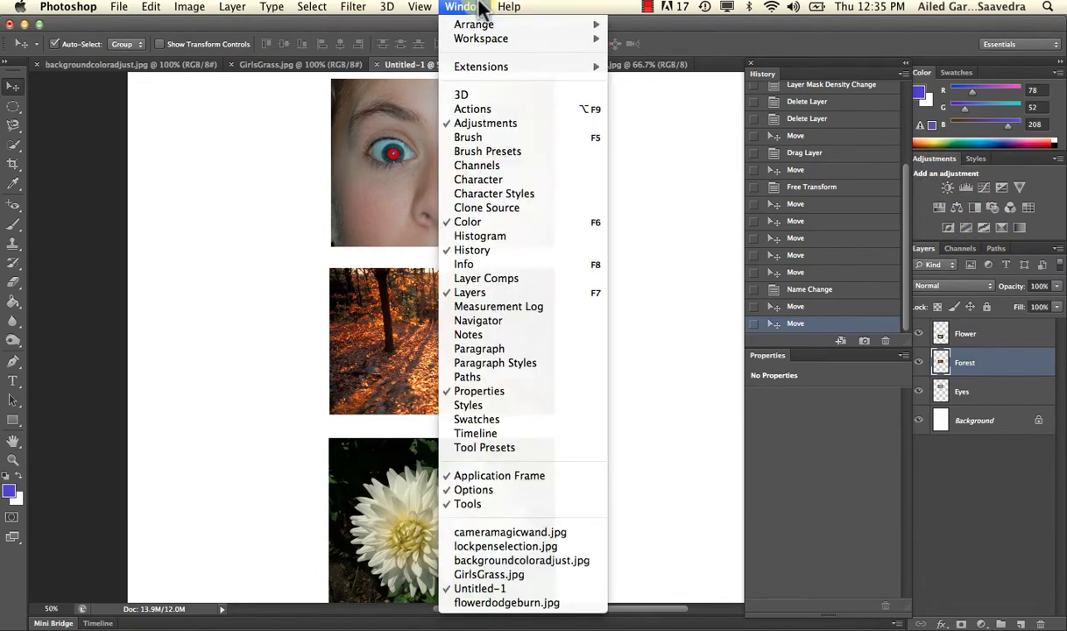
mouse_move(493, 44)
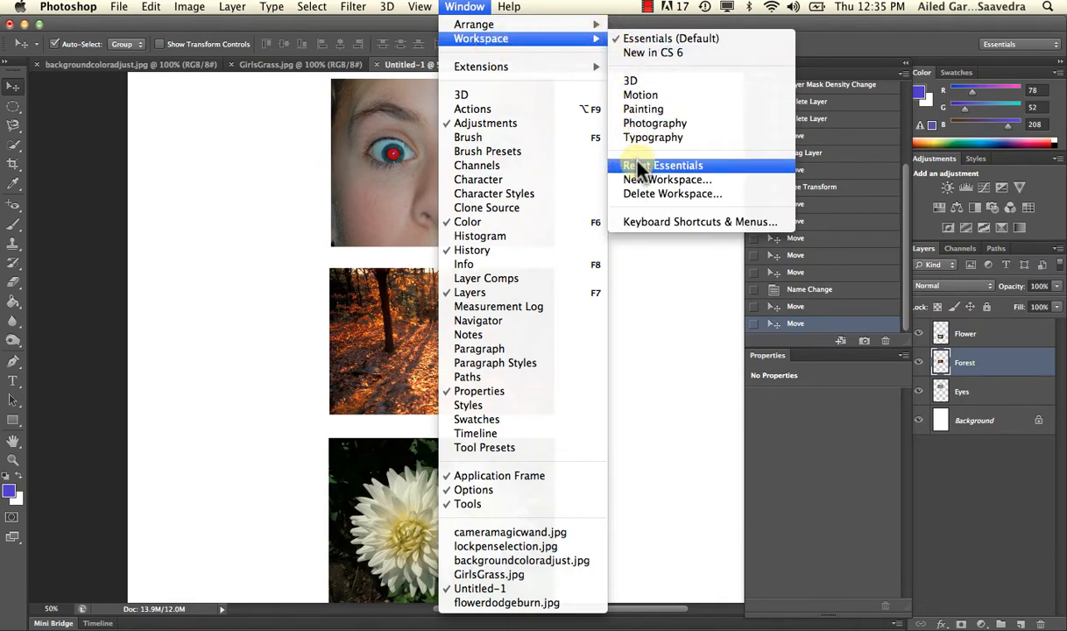
click(662, 166)
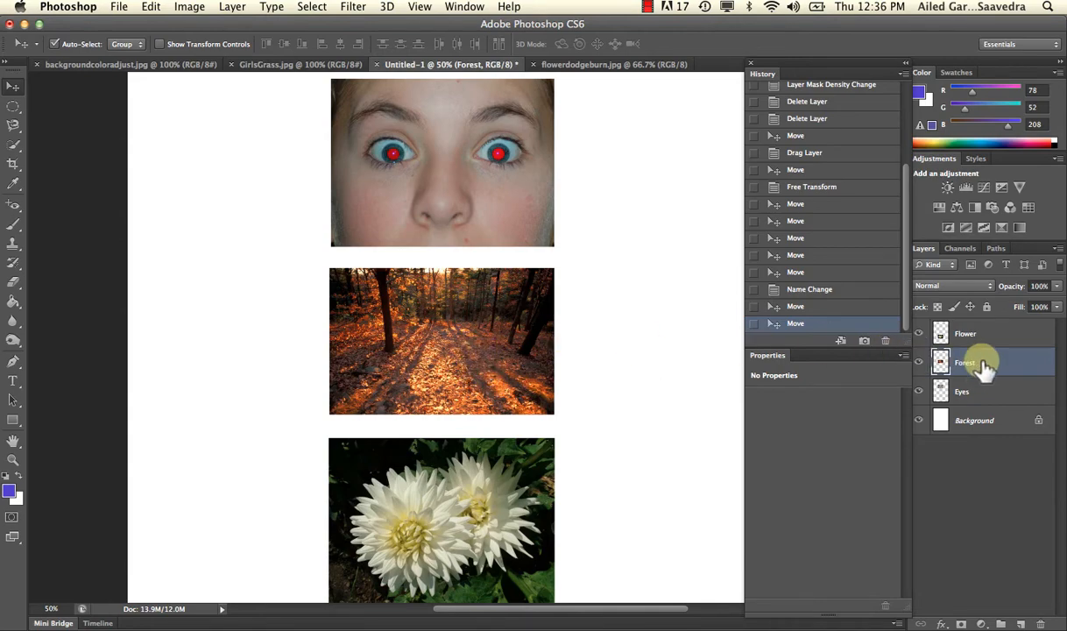
click(982, 623)
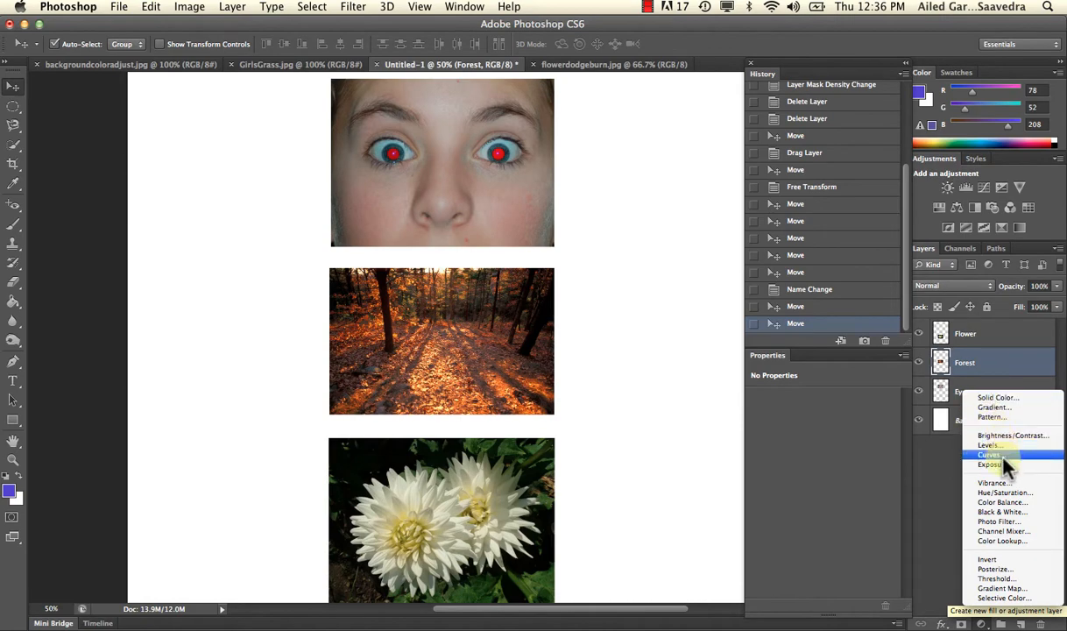
click(1005, 492)
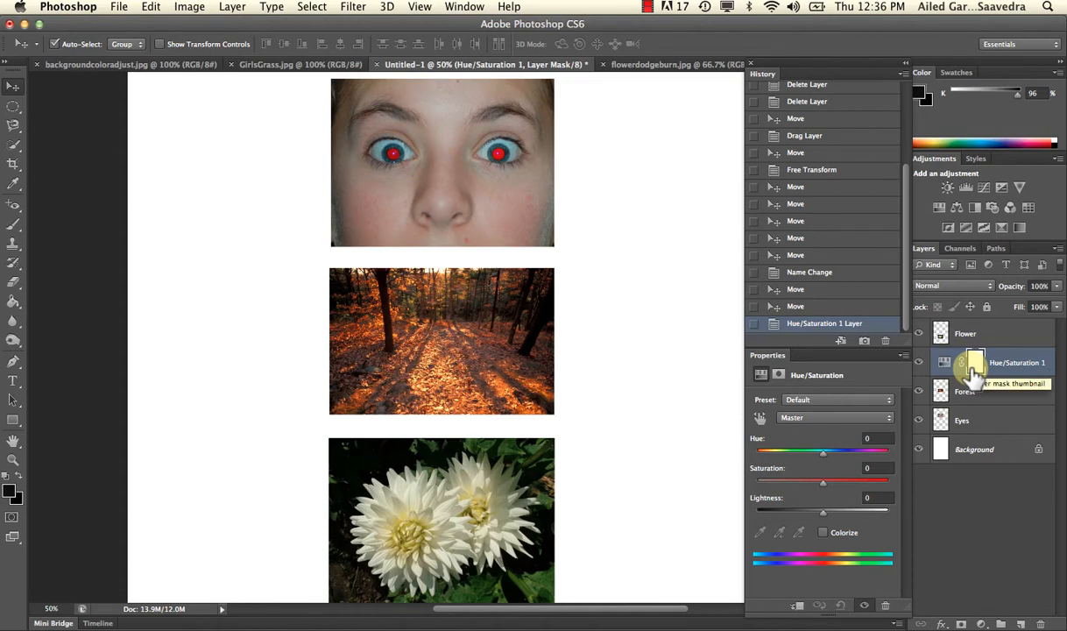
key(super+z)
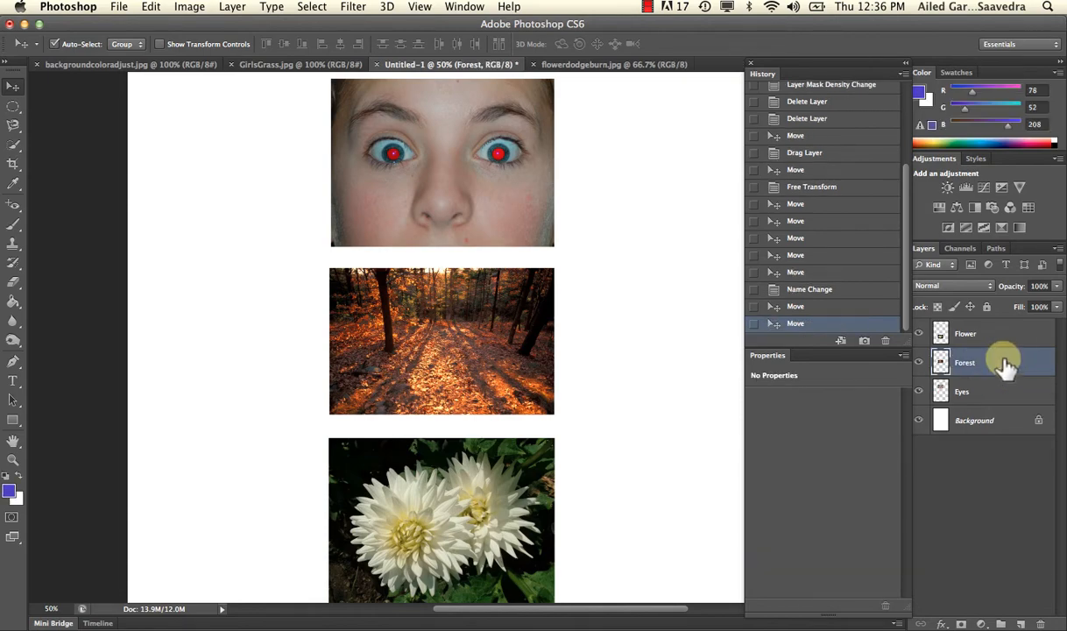
Add a Hue/Saturation adjustment layer directly above the Forest layer and set its hue to +76.
click(941, 211)
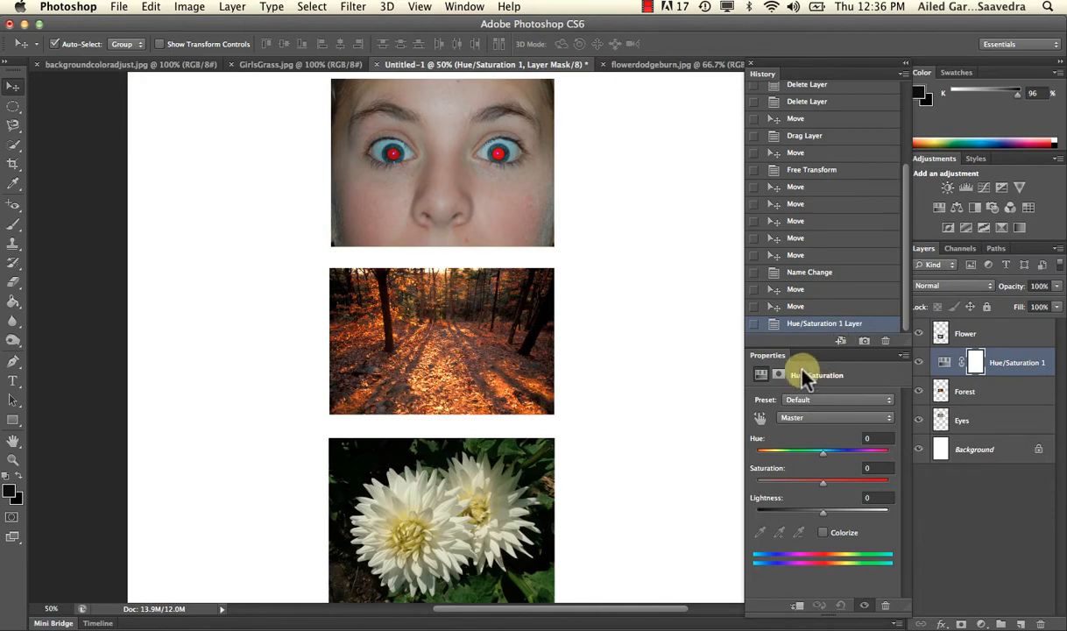
mouse_move(820, 452)
mouse_down()
mouse_move(791, 453)
mouse_move(849, 453)
mouse_move(806, 451)
mouse_move(842, 453)
mouse_move(806, 453)
mouse_move(817, 460)
mouse_up()
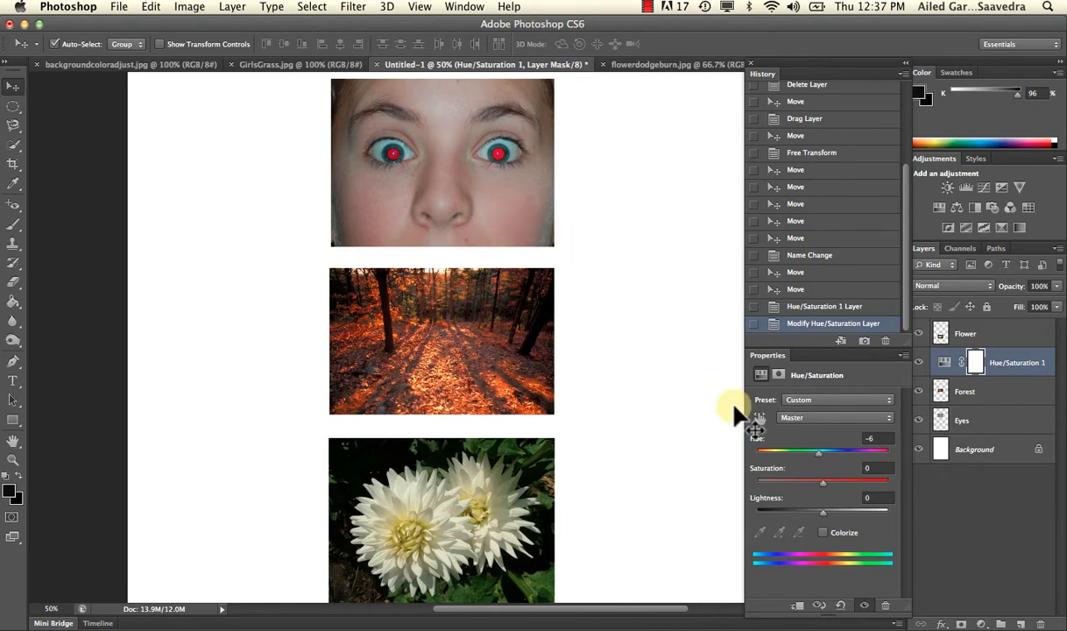
mouse_move(816, 454)
mouse_down()
mouse_move(798, 456)
mouse_move(834, 460)
mouse_move(805, 451)
mouse_move(836, 448)
mouse_move(806, 452)
mouse_move(826, 459)
mouse_up()
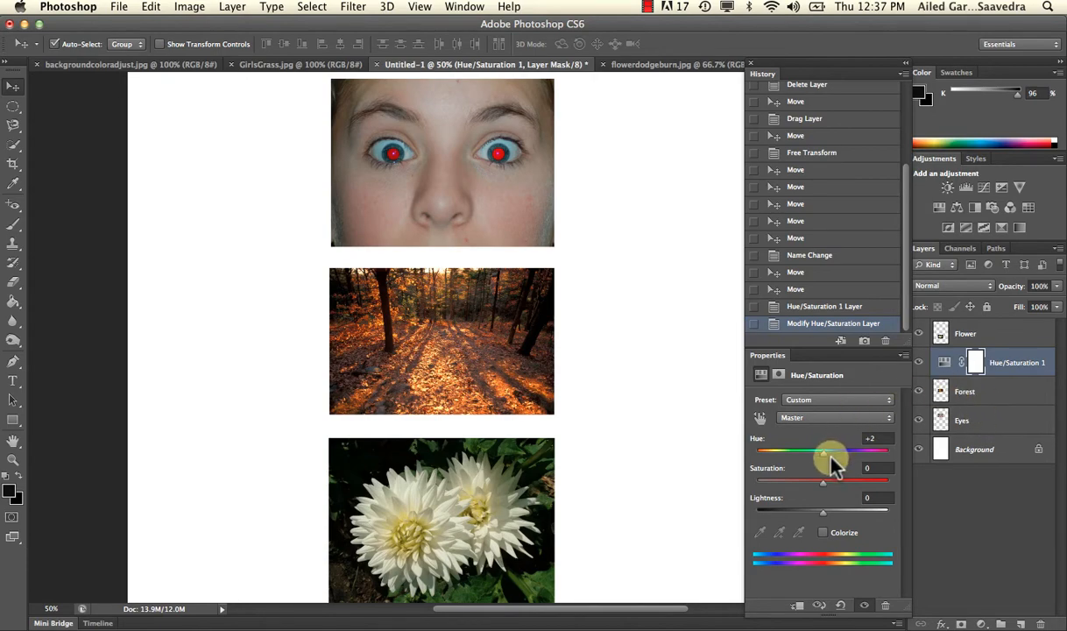
drag(830, 451, 861, 451)
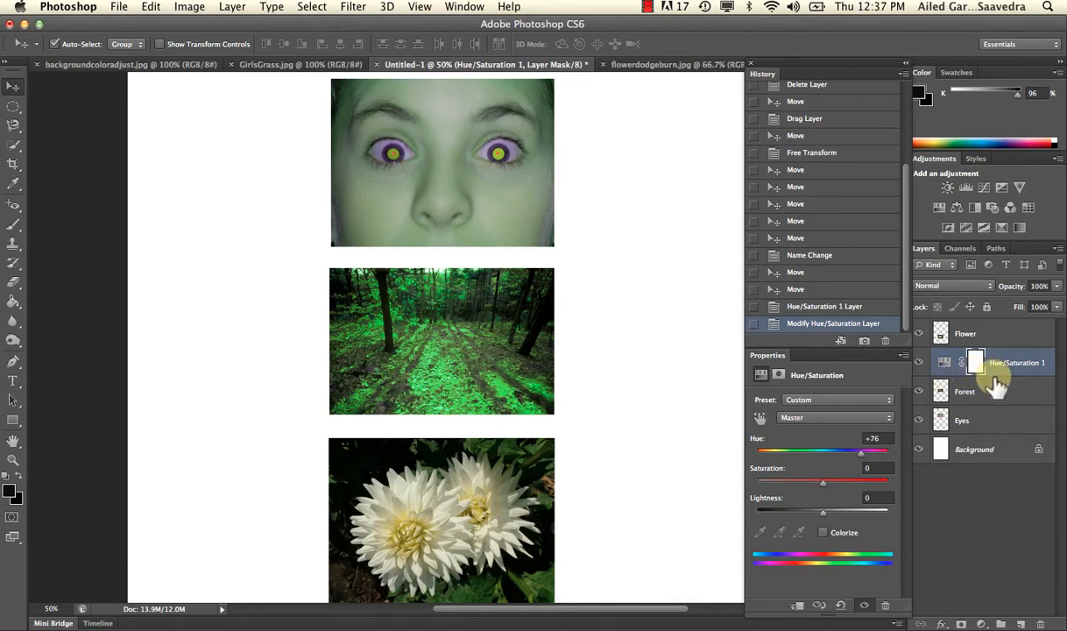
Clip the Hue/Saturation adjustment layer to the Forest layer so it affects only the forest photo.
drag(996, 379, 994, 368)
mouse_move(995, 368)
mouse_down()
mouse_move(979, 377)
mouse_move(989, 368)
mouse_up()
drag(988, 368, 987, 367)
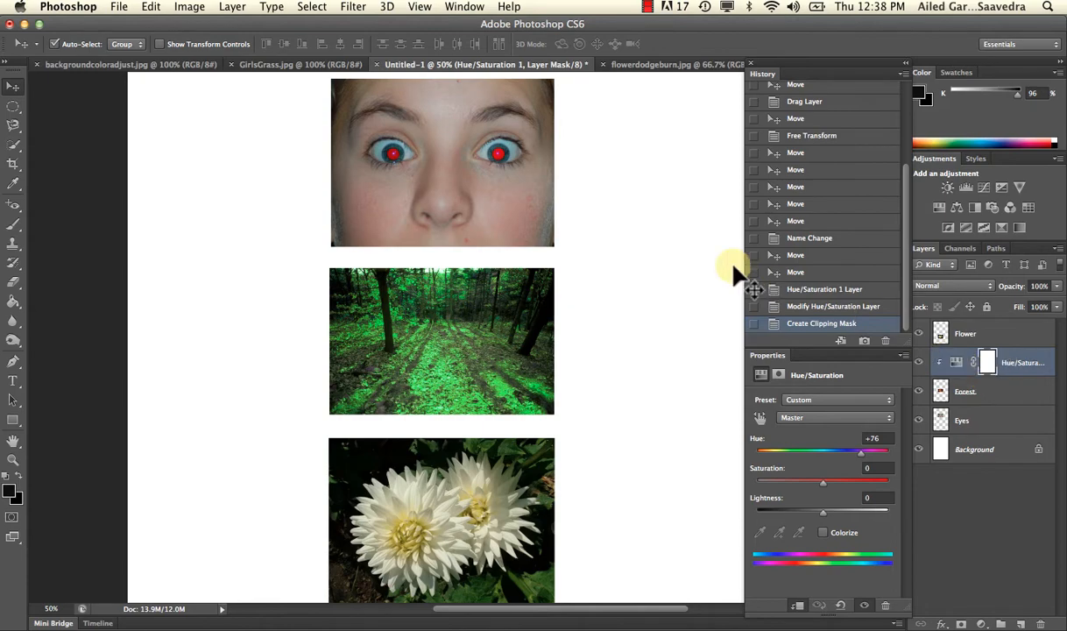
Toggle the Hue/Saturation layer's visibility to compare the forest photo with and without the adjustment.
mouse_move(504, 186)
mouse_down()
mouse_move(495, 162)
mouse_move(504, 341)
mouse_up()
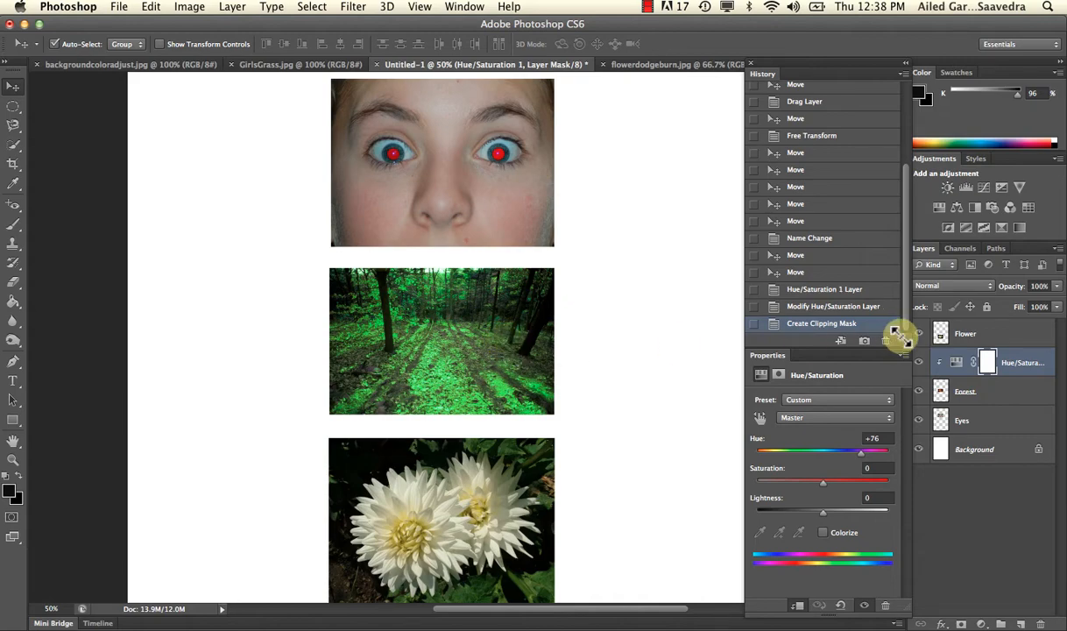
click(919, 364)
click(919, 364)
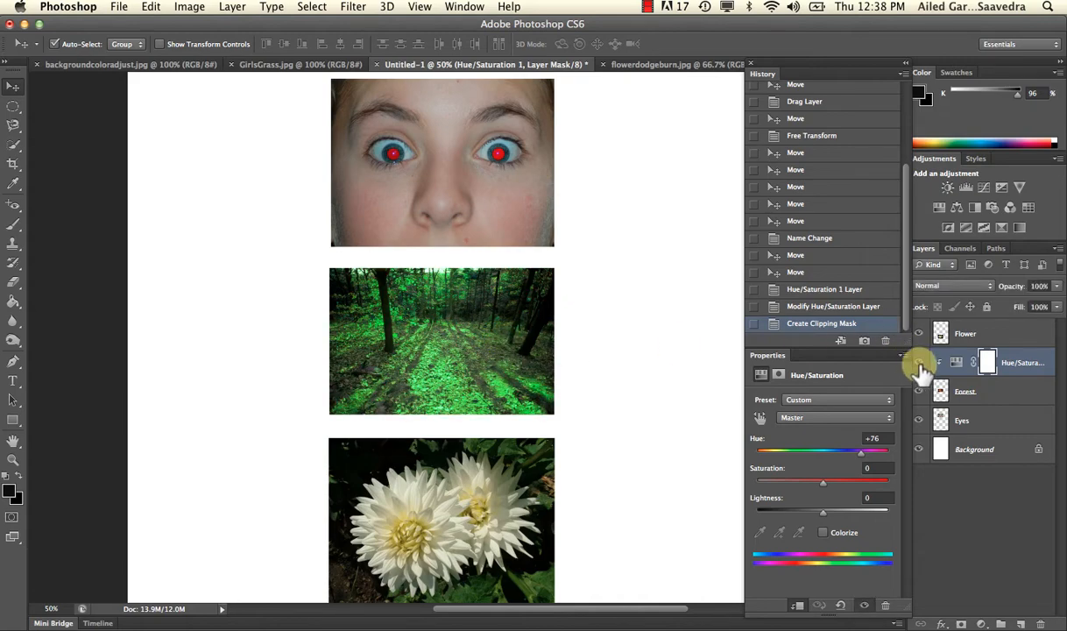
click(919, 364)
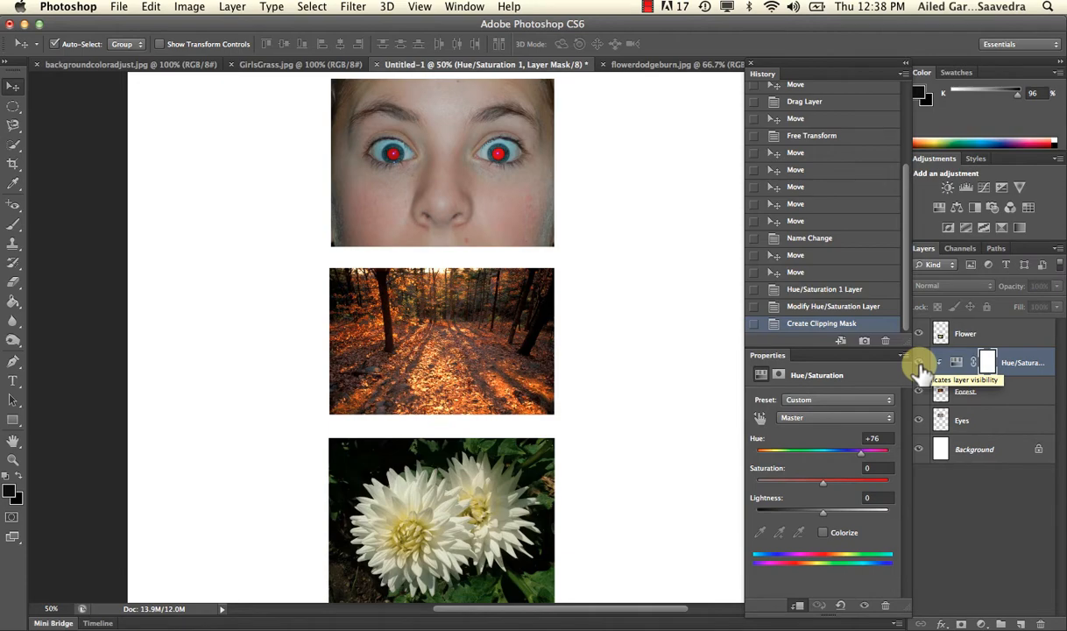
click(919, 363)
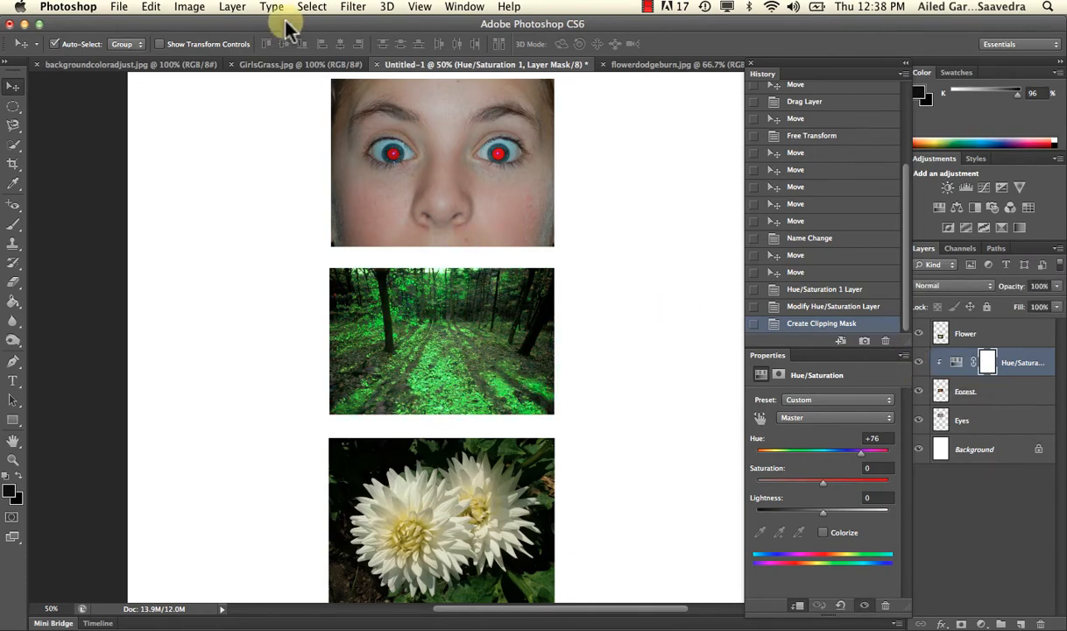
click(198, 7)
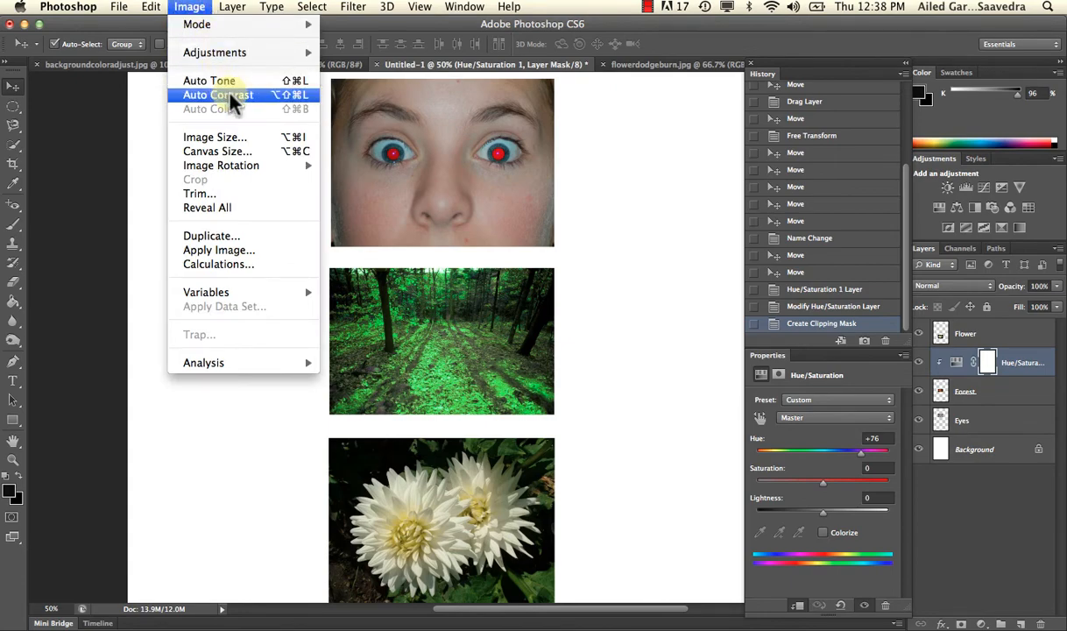
click(198, 7)
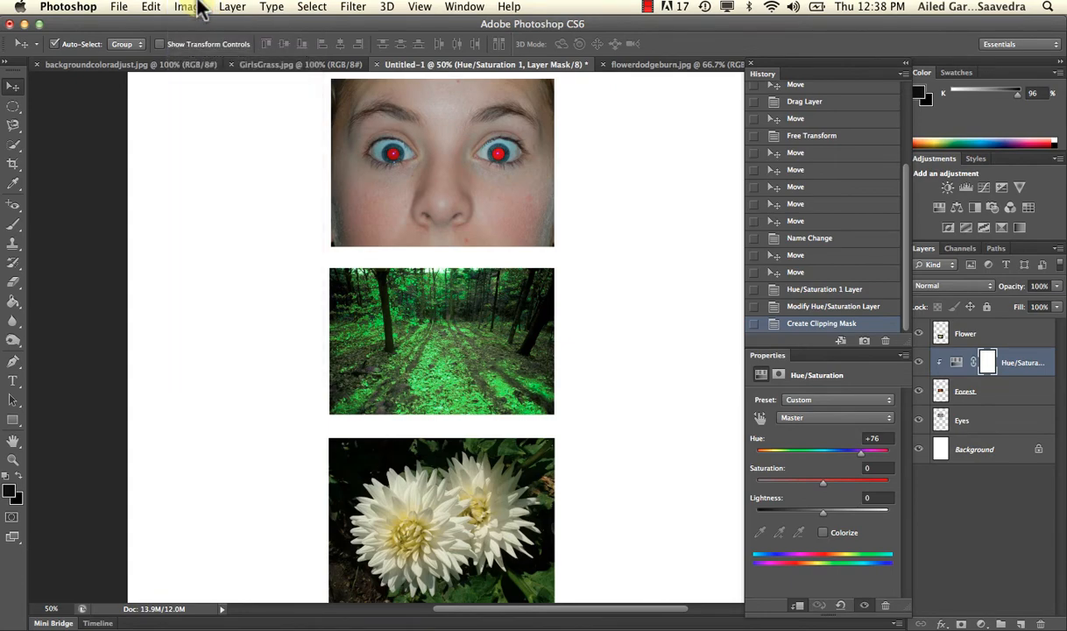
click(200, 7)
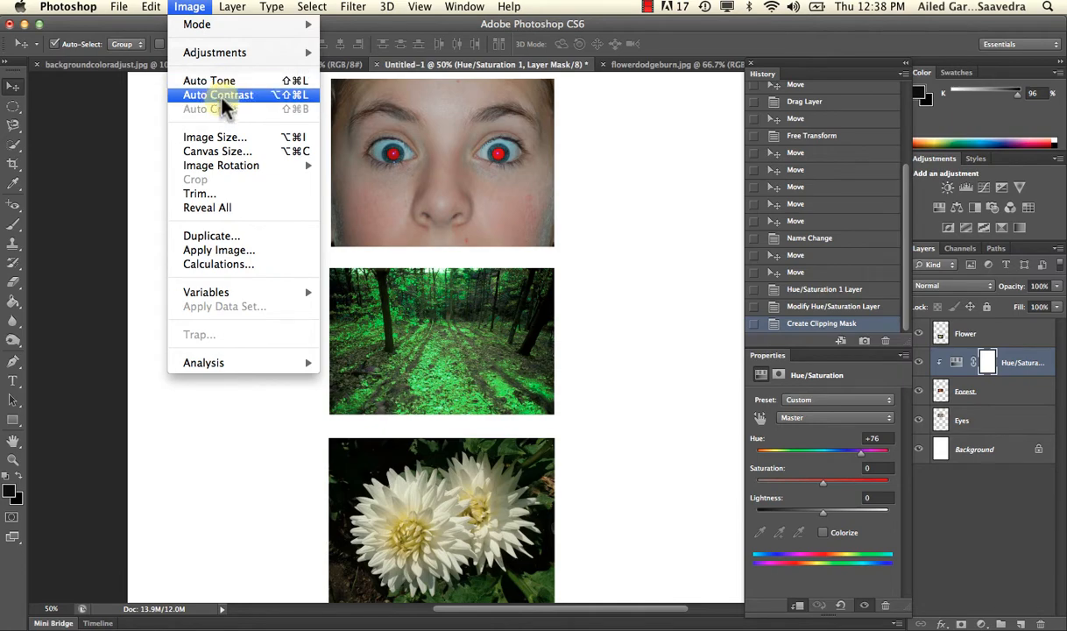
click(189, 7)
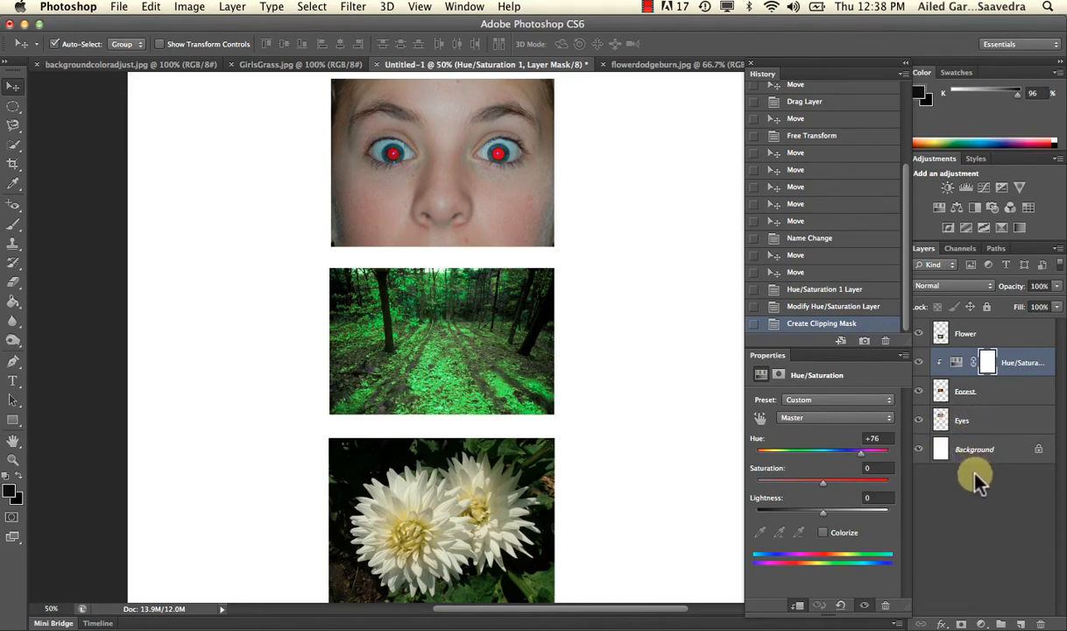
Preview the forest photo without its Hue/Saturation adjustment, restore the adjustment and set its hue to +39.
click(918, 362)
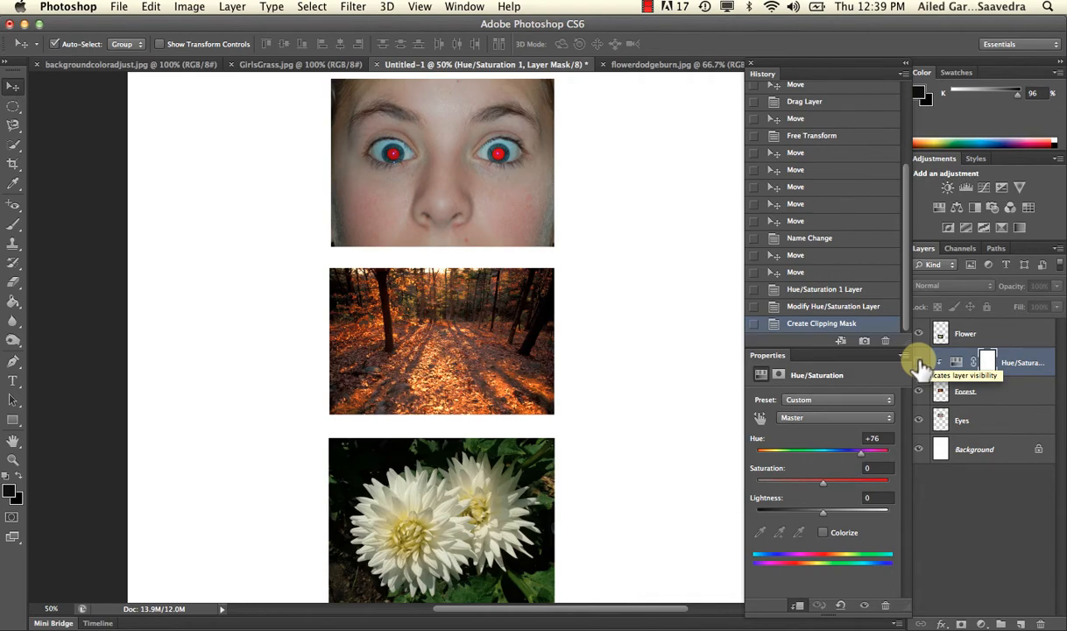
click(918, 362)
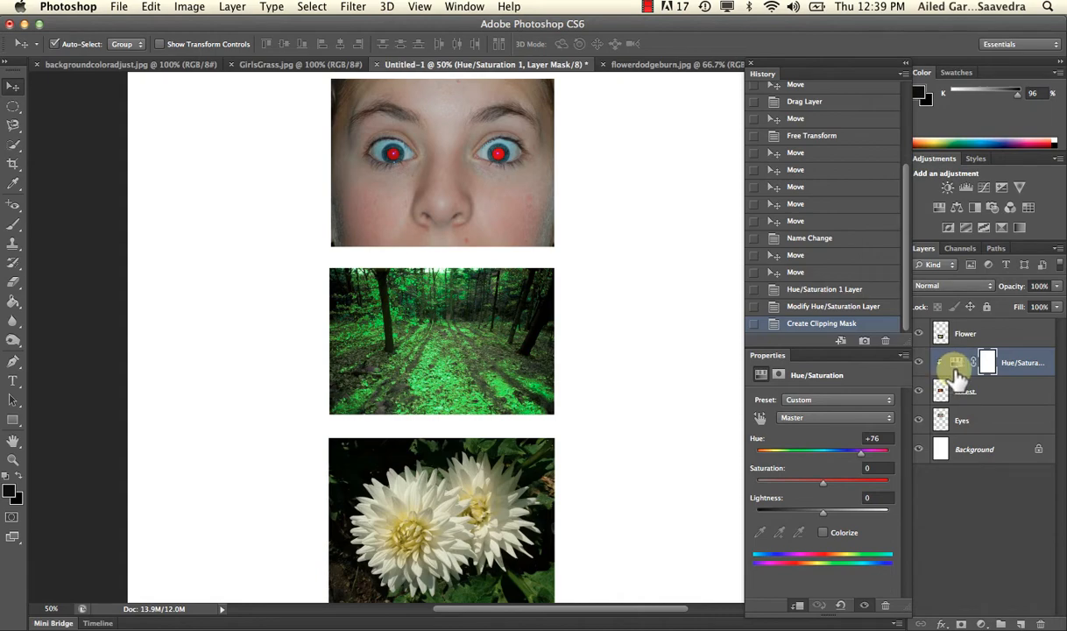
click(958, 366)
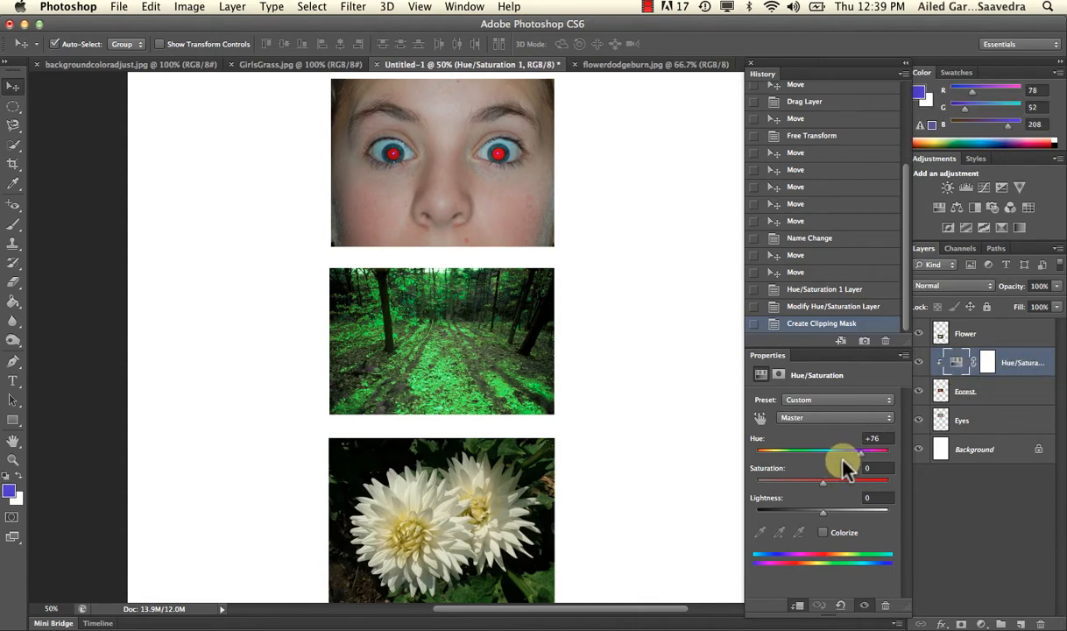
mouse_move(848, 456)
mouse_down()
mouse_move(826, 454)
mouse_move(848, 457)
mouse_up()
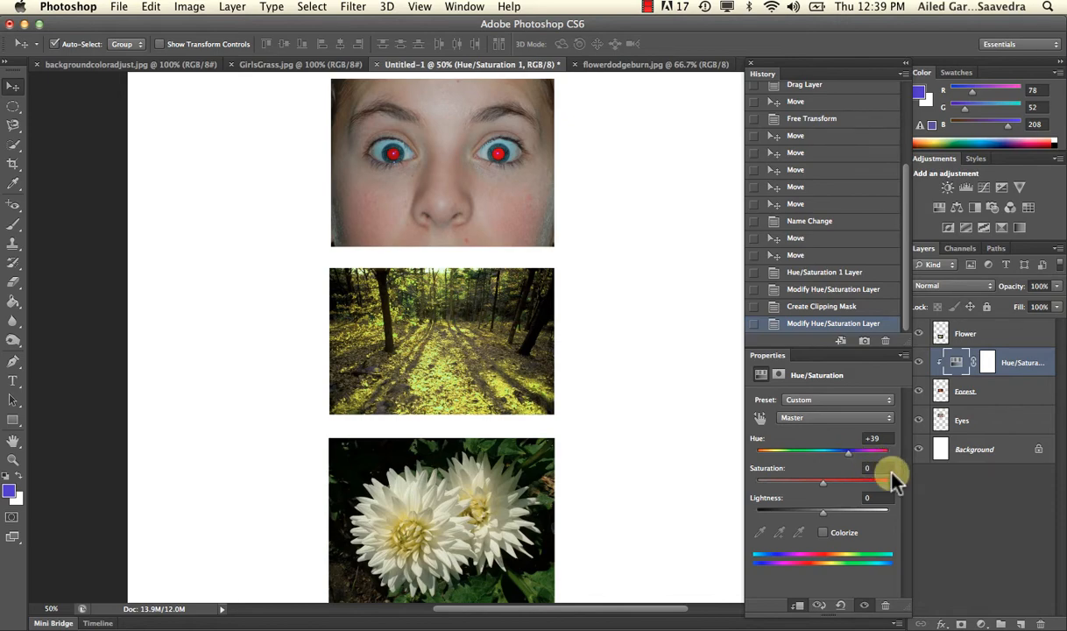
Add a Levels adjustment layer above the Flower layer with the input black point at 39 and white point at 217.
click(974, 335)
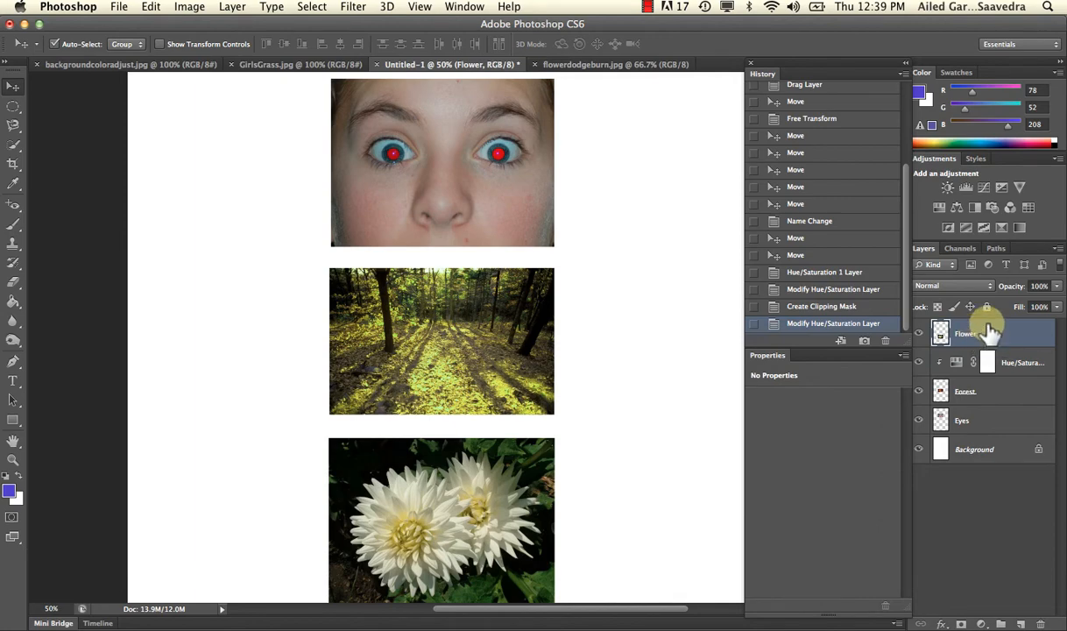
click(983, 623)
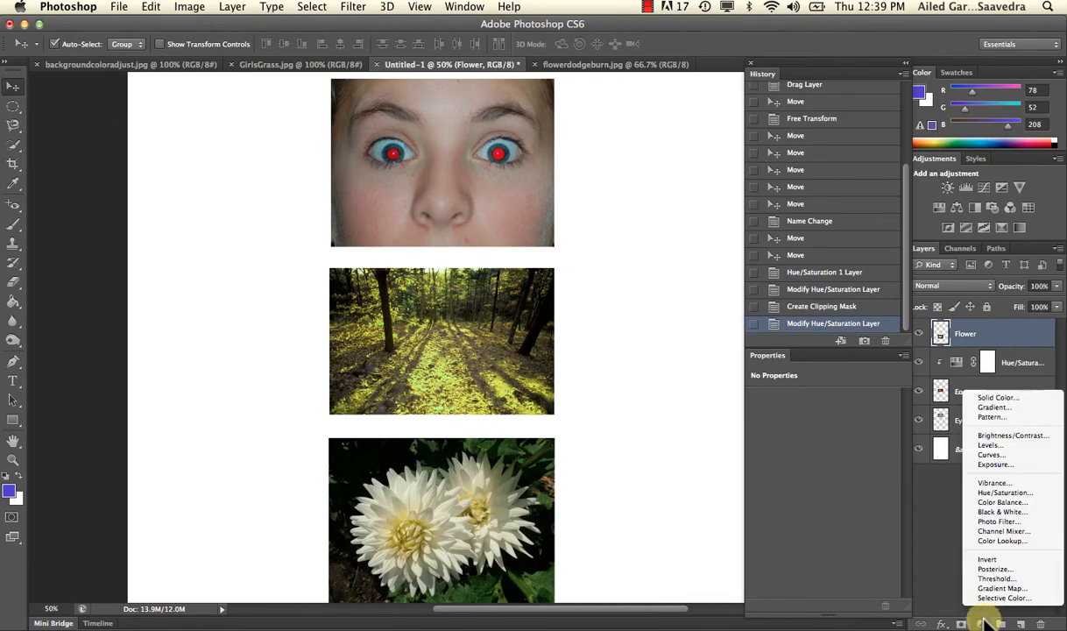
click(990, 446)
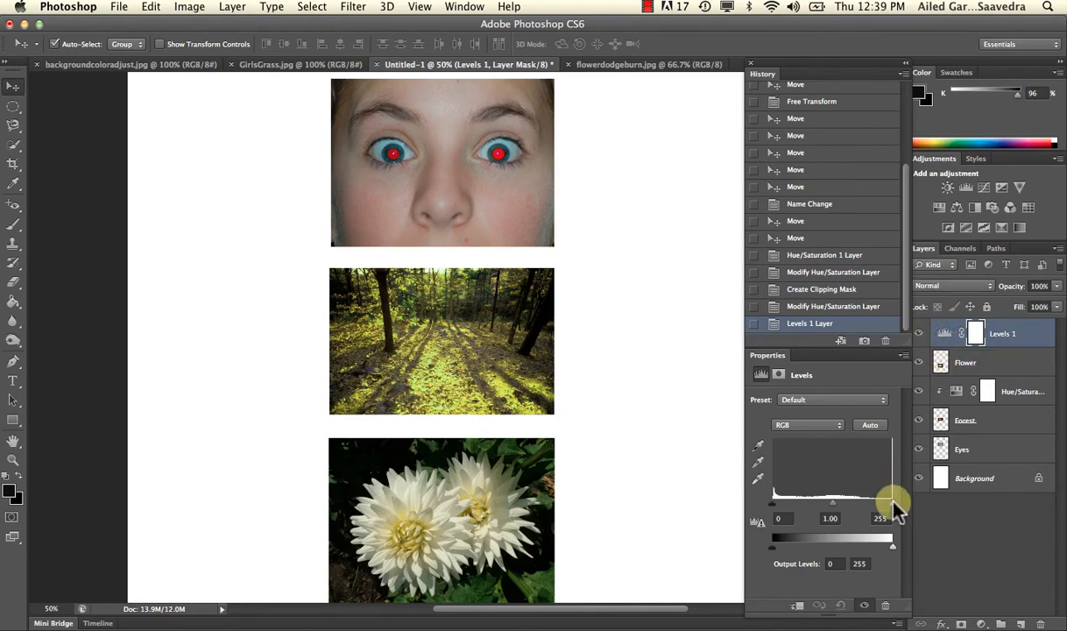
drag(893, 503, 875, 503)
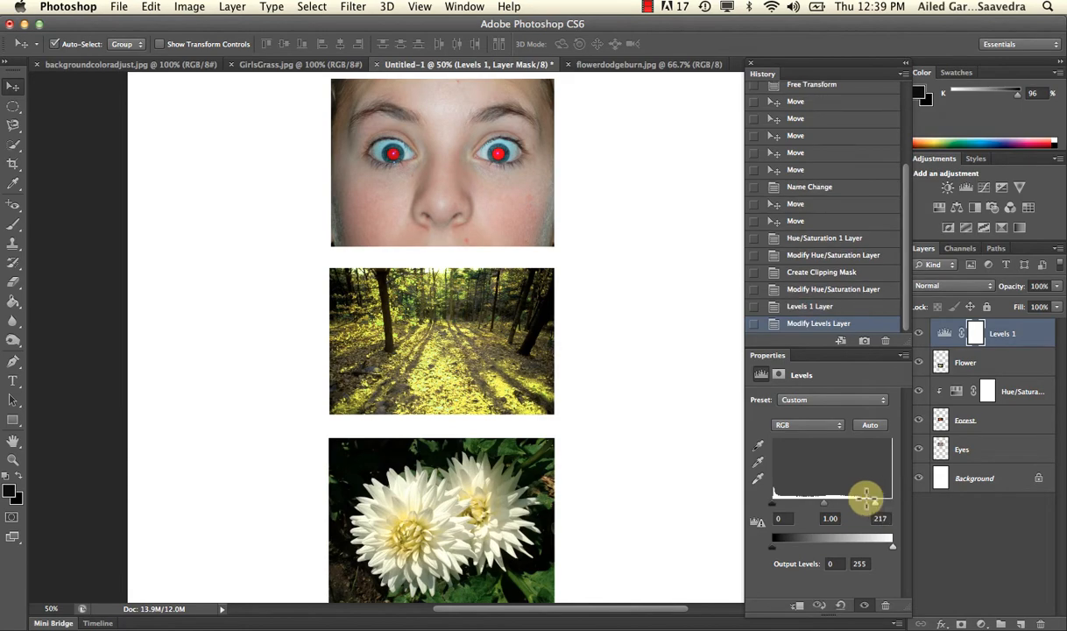
drag(772, 503, 790, 503)
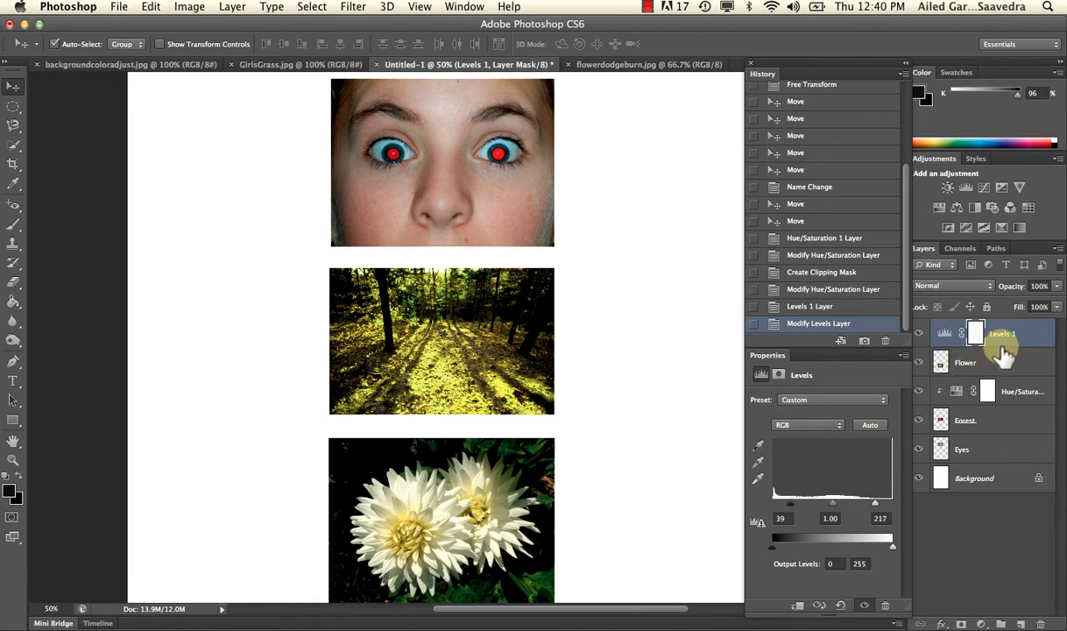
Clip the Levels adjustment to the Flower layer and toggle its visibility to compare the flower photo.
drag(1001, 345, 1001, 340)
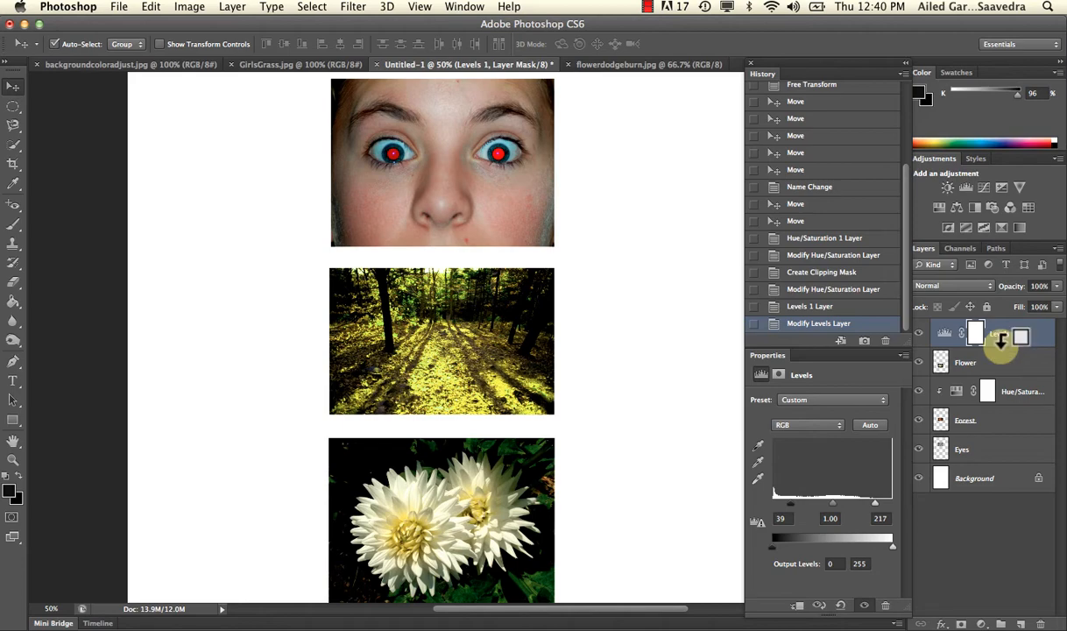
alt+click(1001, 342)
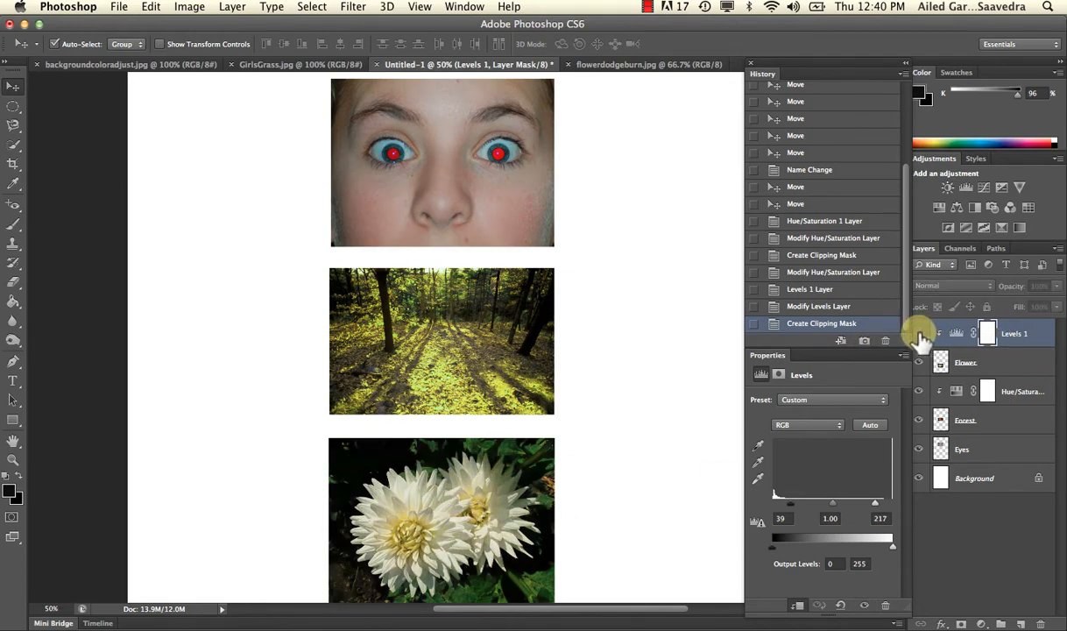
click(919, 337)
click(920, 337)
click(920, 337)
click(920, 337)
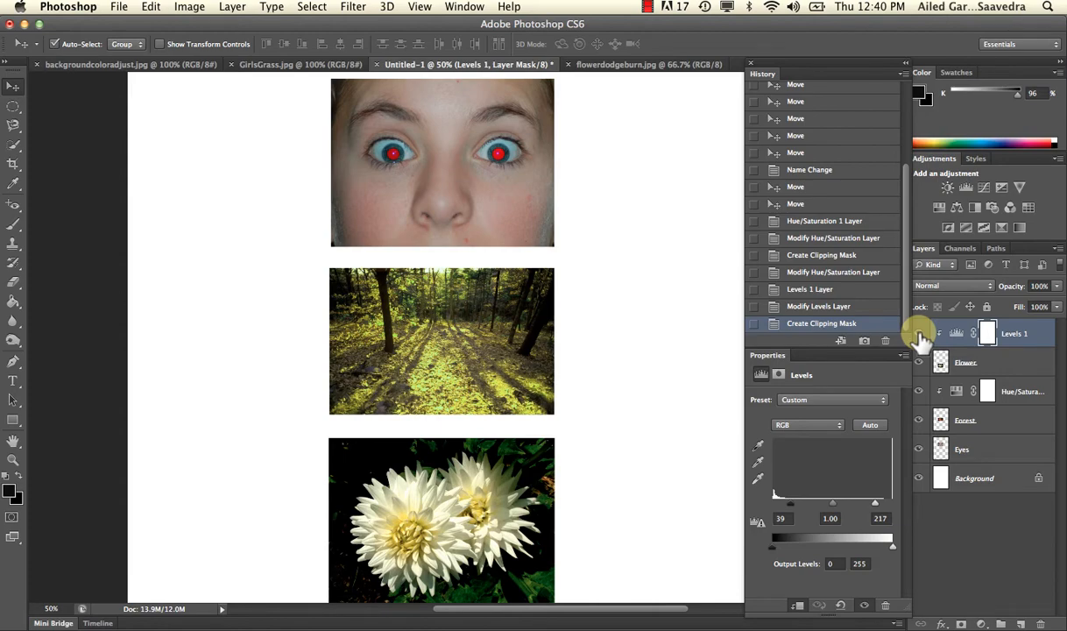
click(198, 8)
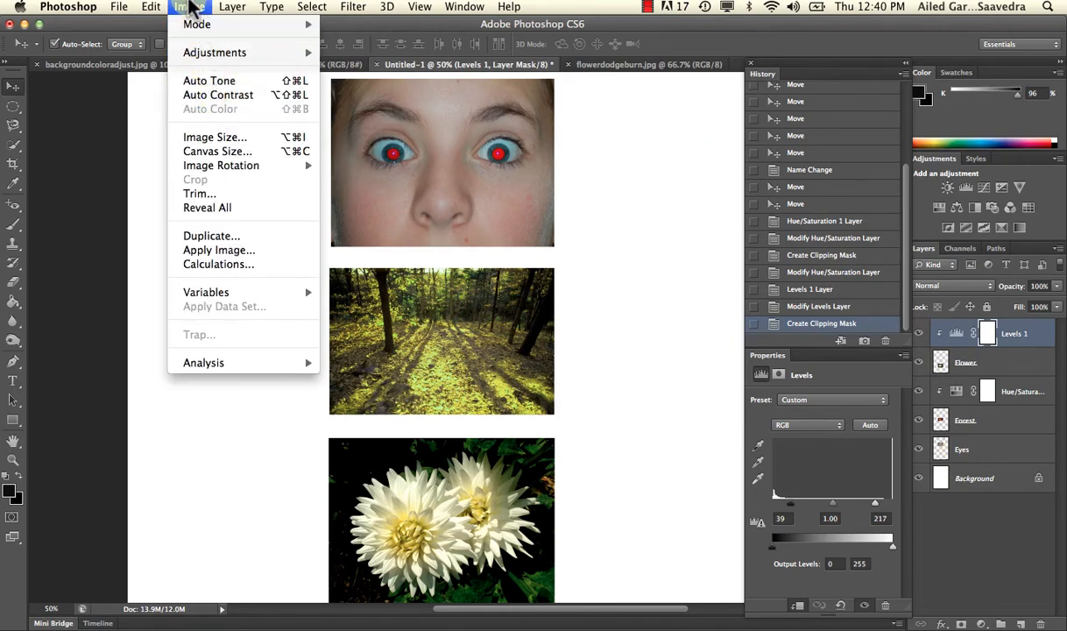
click(191, 8)
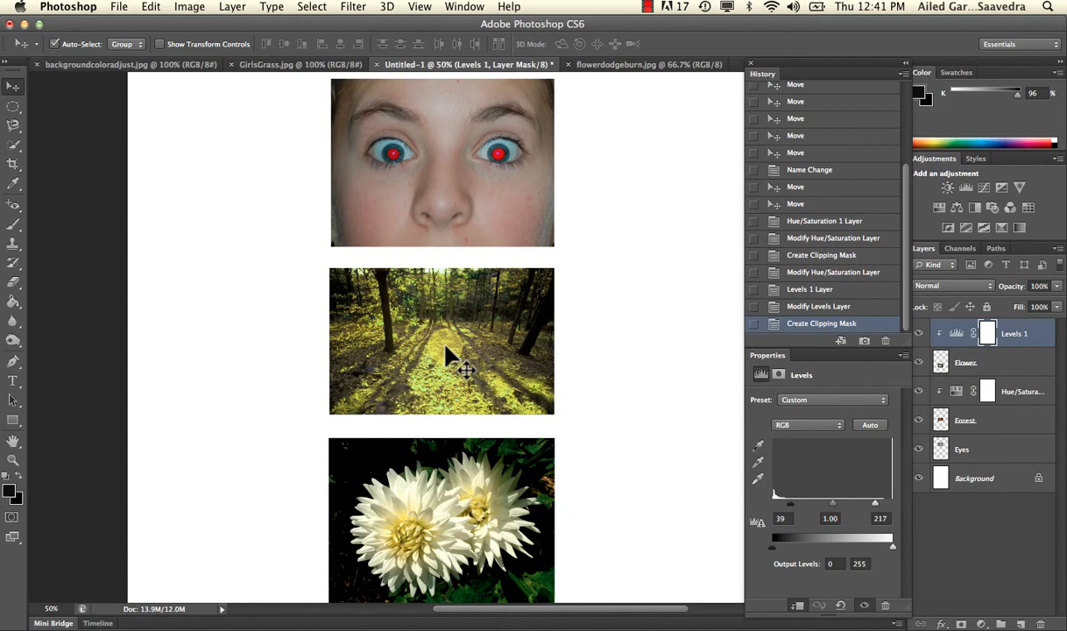
Add a Color Balance adjustment layer directly above the Eyes layer.
click(487, 201)
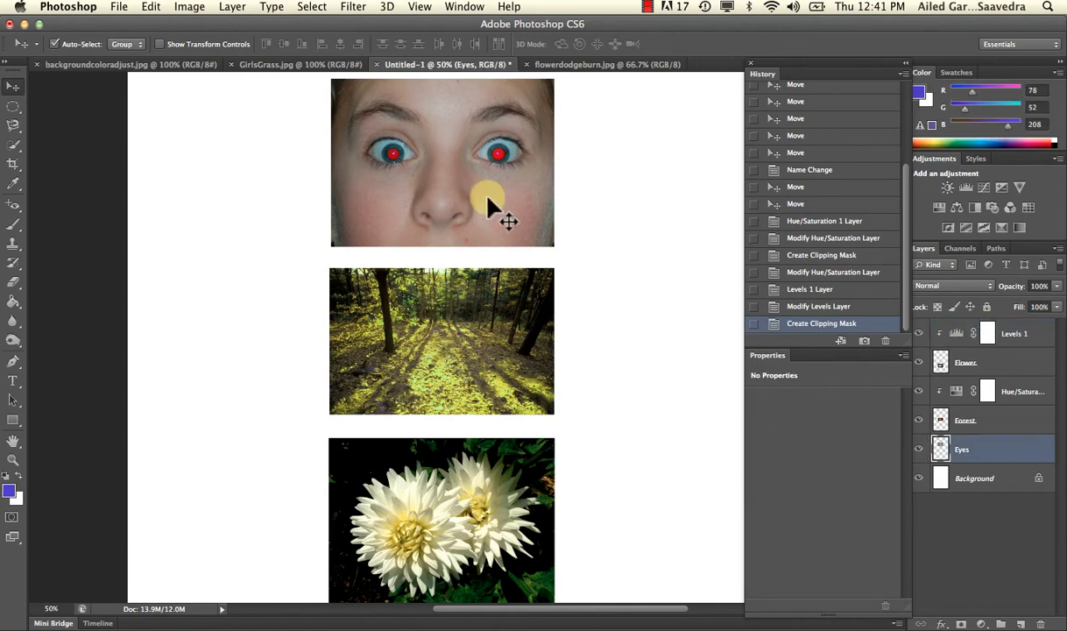
click(981, 623)
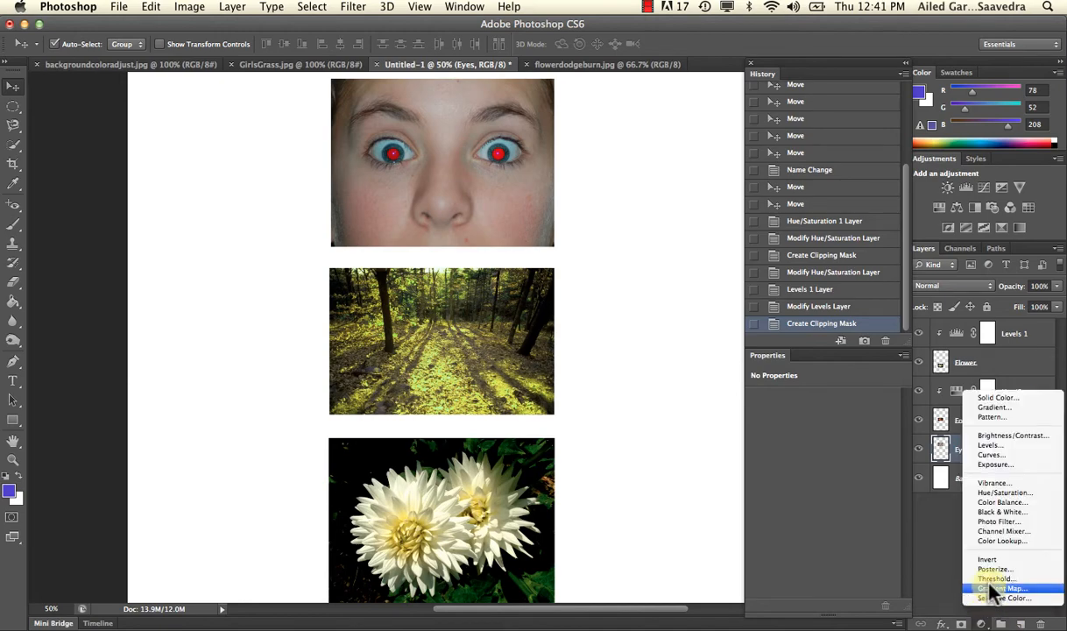
click(994, 502)
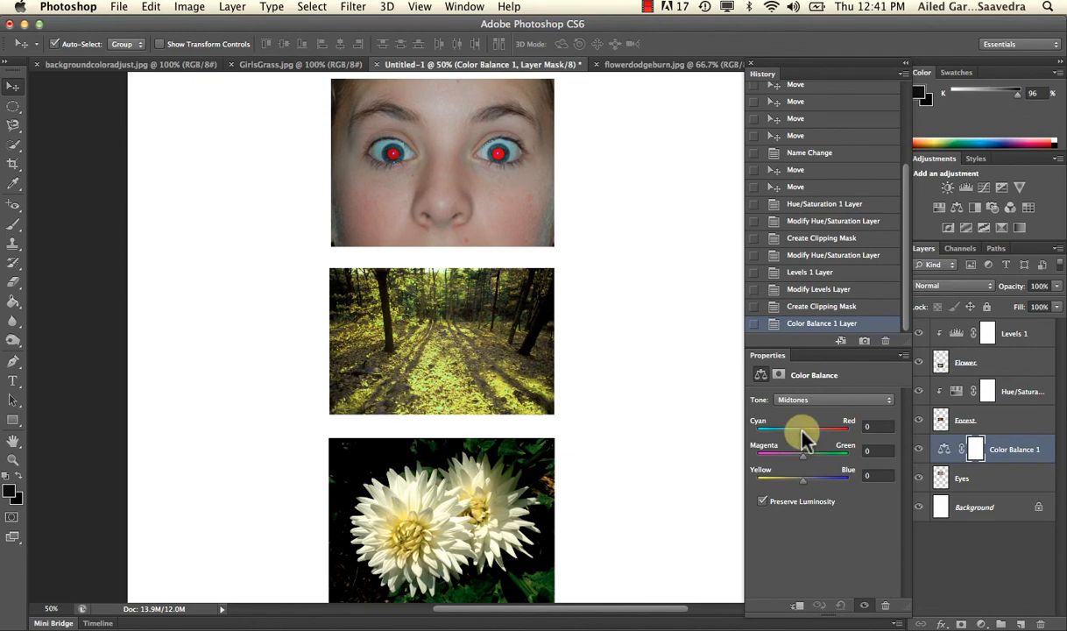
Set the Color Balance midtones to -34 for Cyan–Red, +14 for Magenta–Green and -39 for Yellow–Blue.
drag(802, 430, 792, 430)
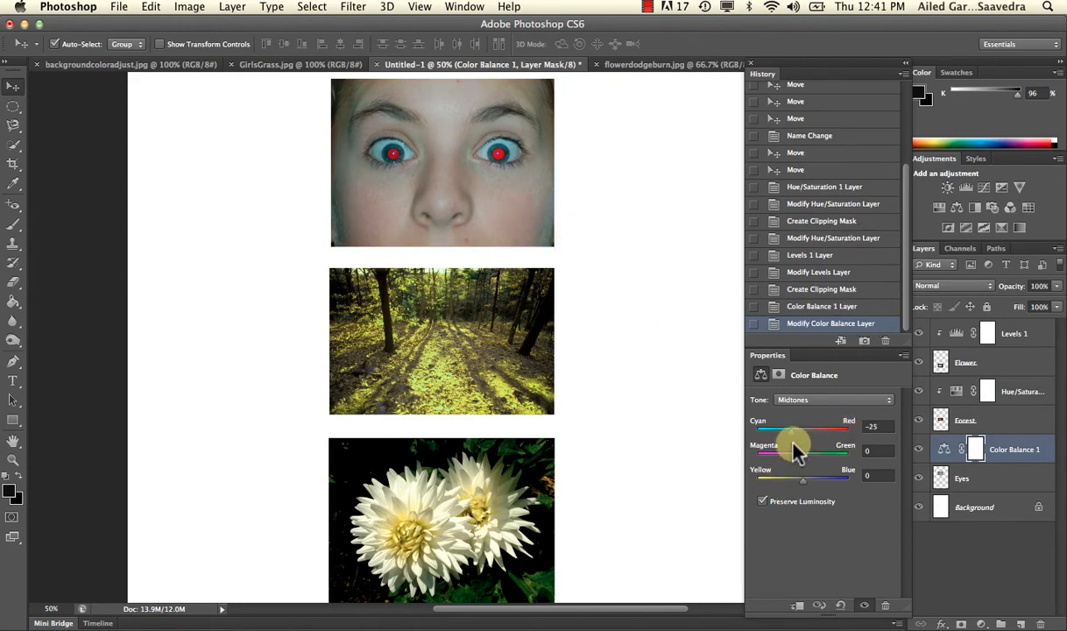
drag(791, 431, 795, 433)
key(super+1)
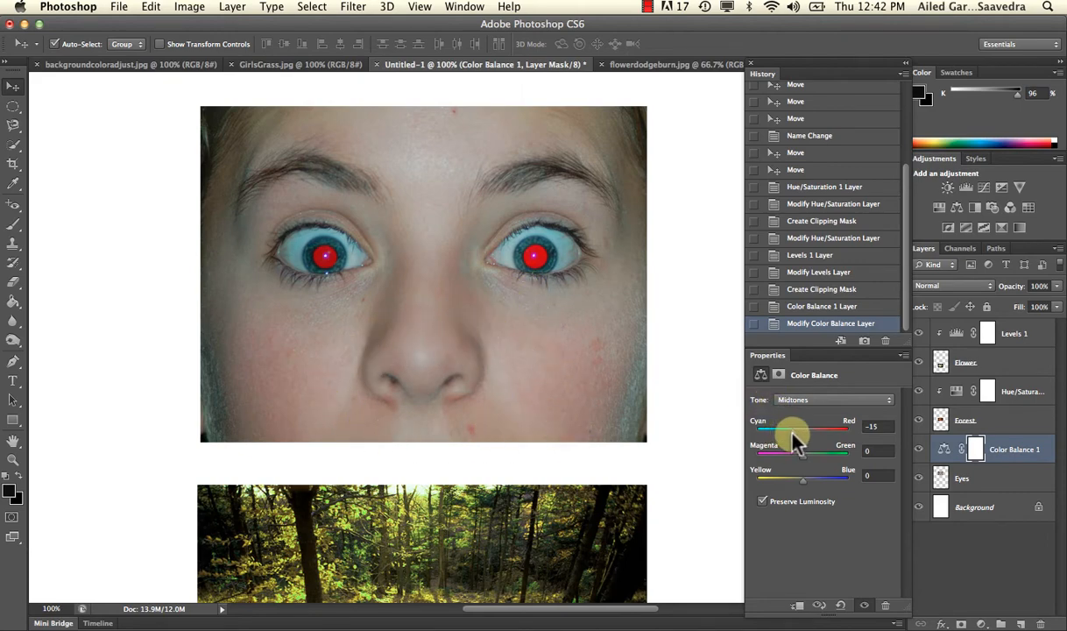
drag(792, 433, 786, 432)
drag(801, 454, 786, 487)
Try a Posterize adjustment layer above the Color Balance layer, and undo it.
key(super+Tab)
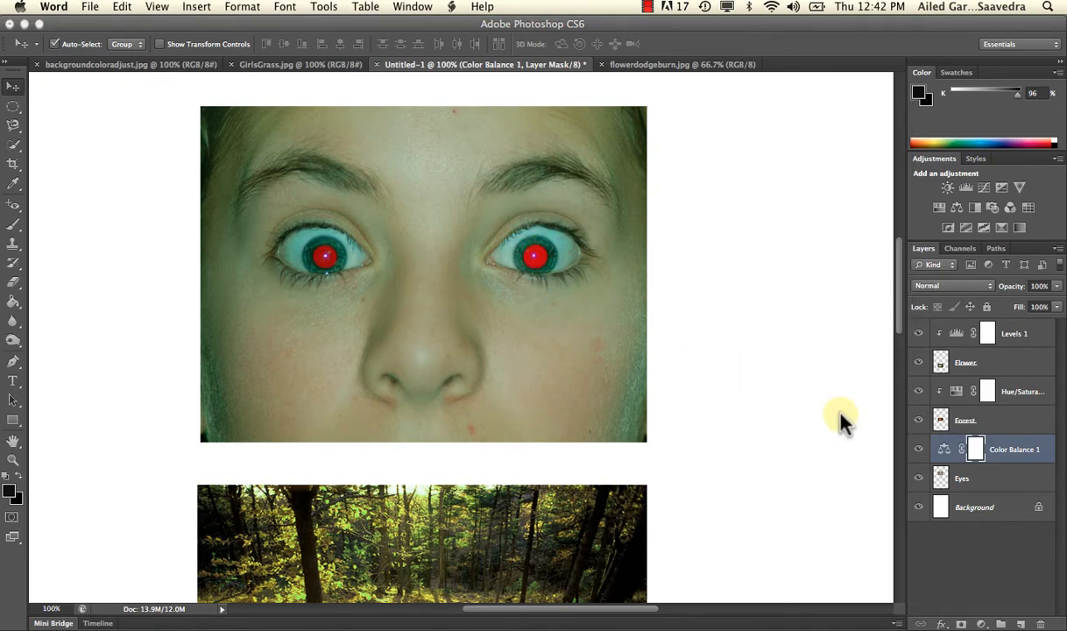
click(982, 622)
click(982, 622)
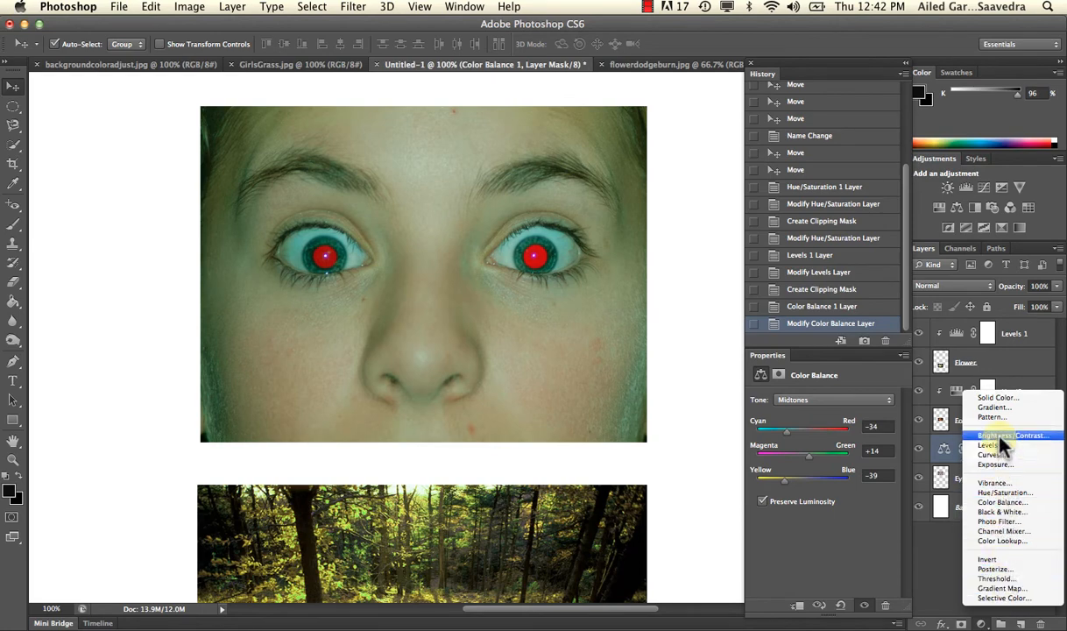
click(1001, 570)
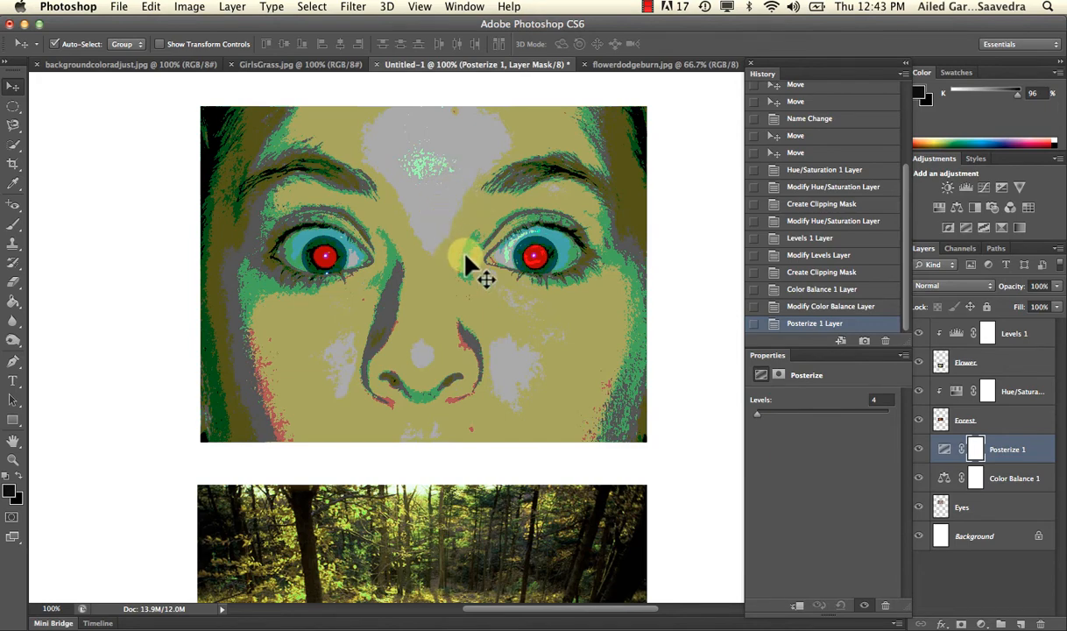
key(super+z)
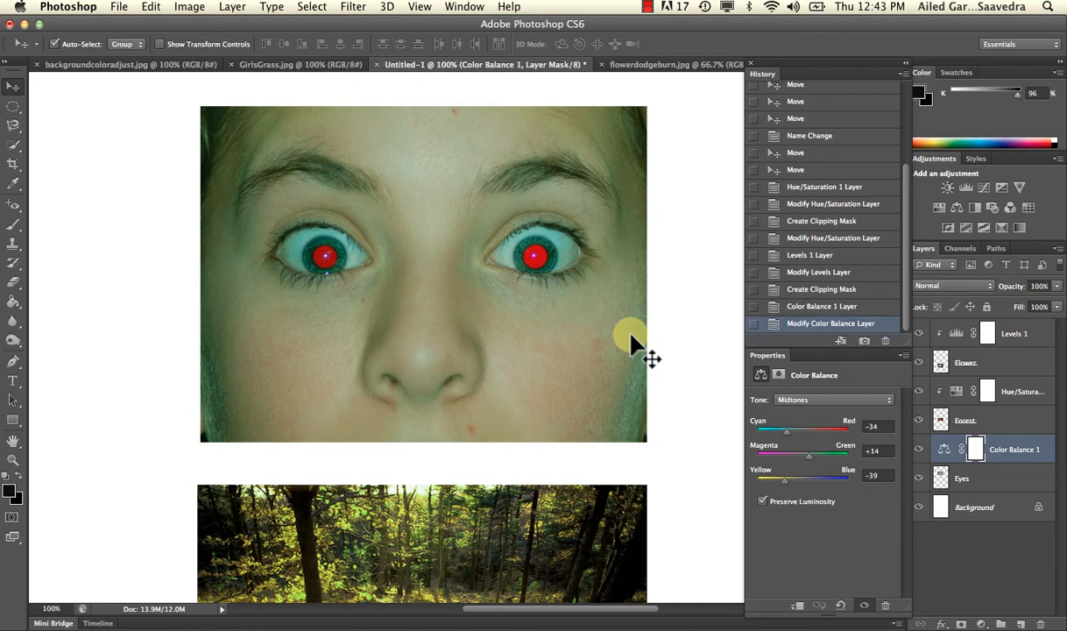
Select the red pupil of the left eye in the face photo with the Elliptical Marquee.
click(13, 106)
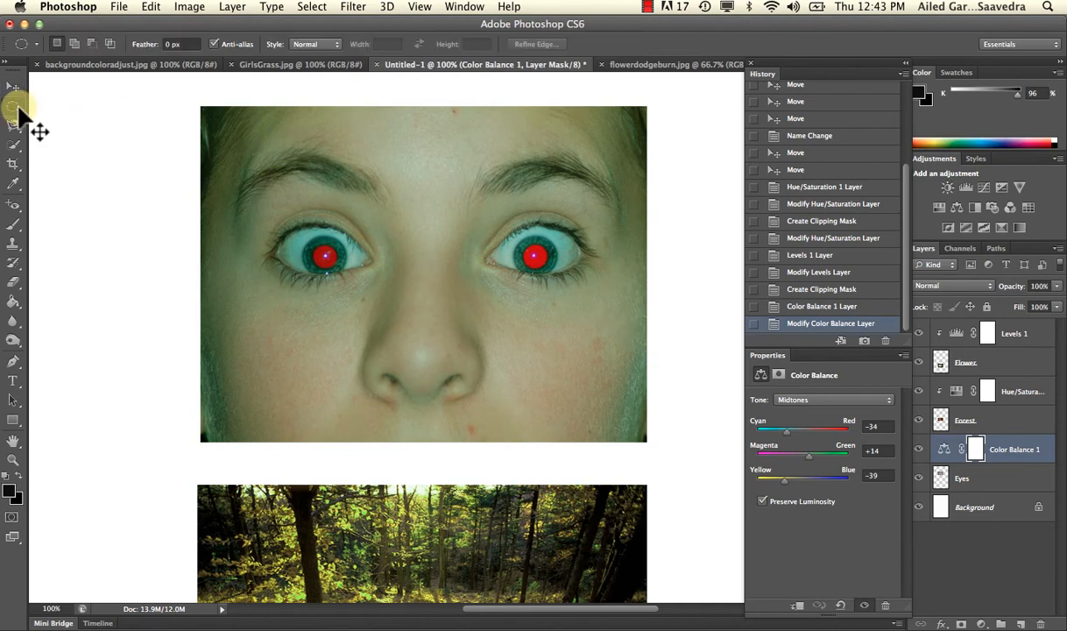
drag(315, 195, 302, 241)
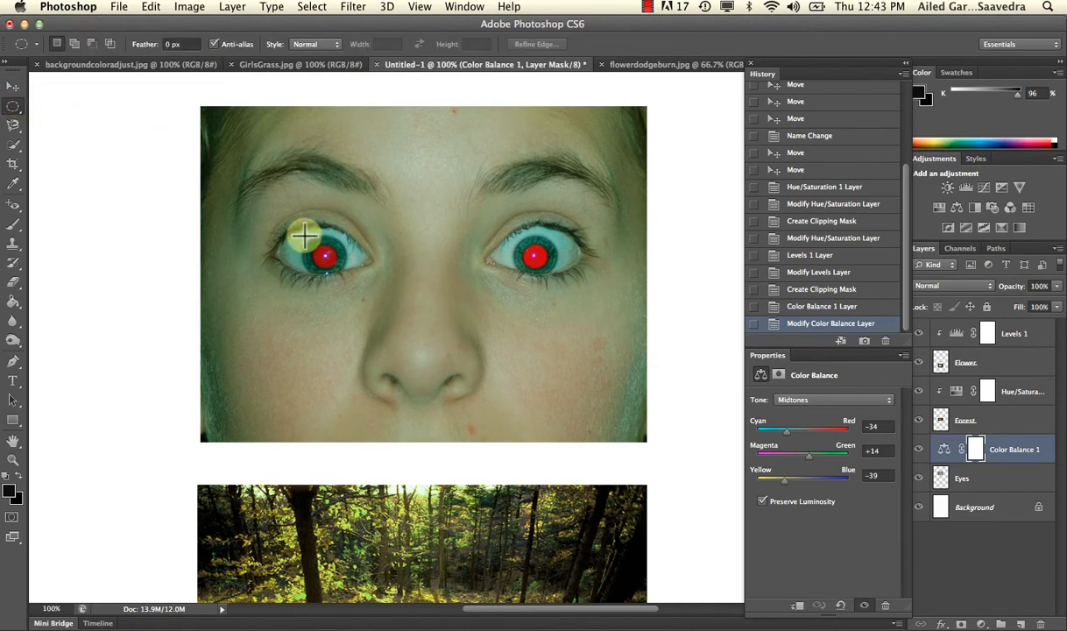
click(302, 238)
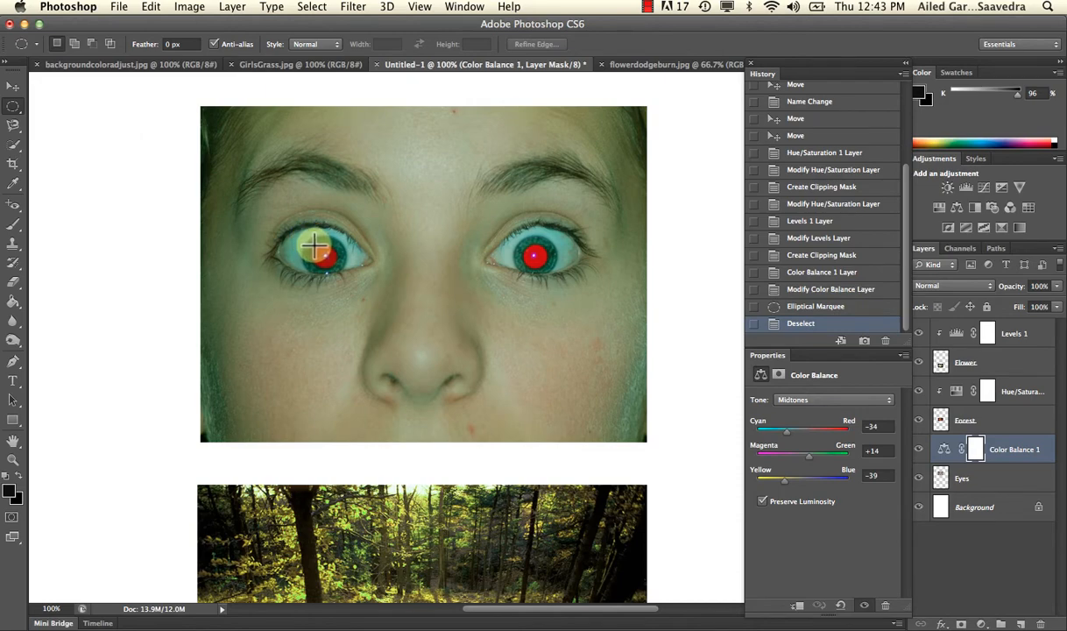
drag(315, 246, 336, 269)
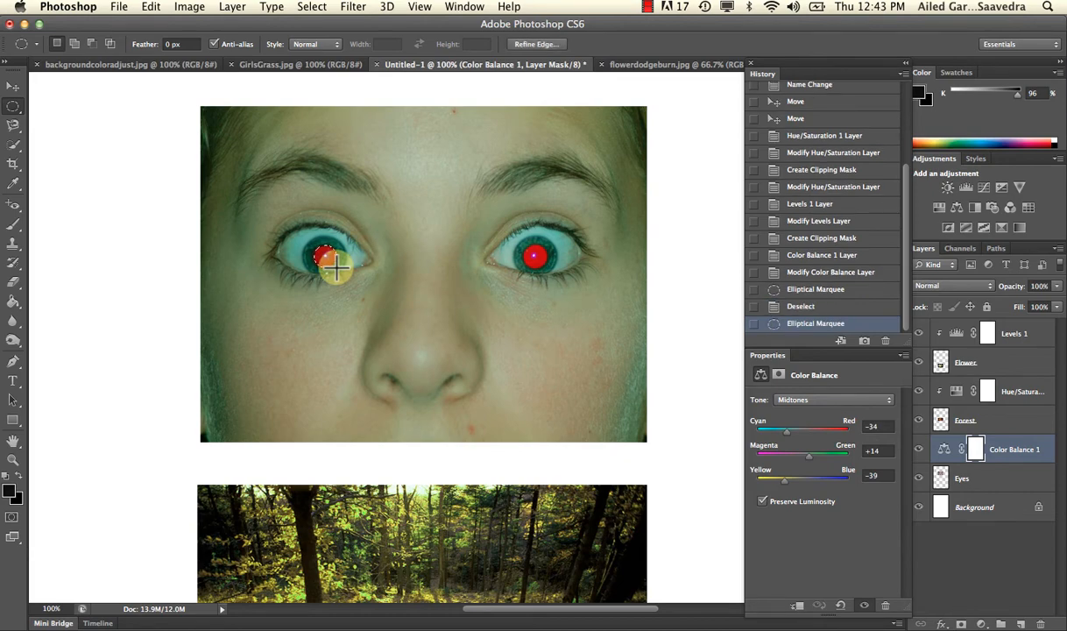
Add a Hue/Saturation adjustment layer above the Eyes layer, masked to the selected pupil, and set its hue to -76.
click(972, 485)
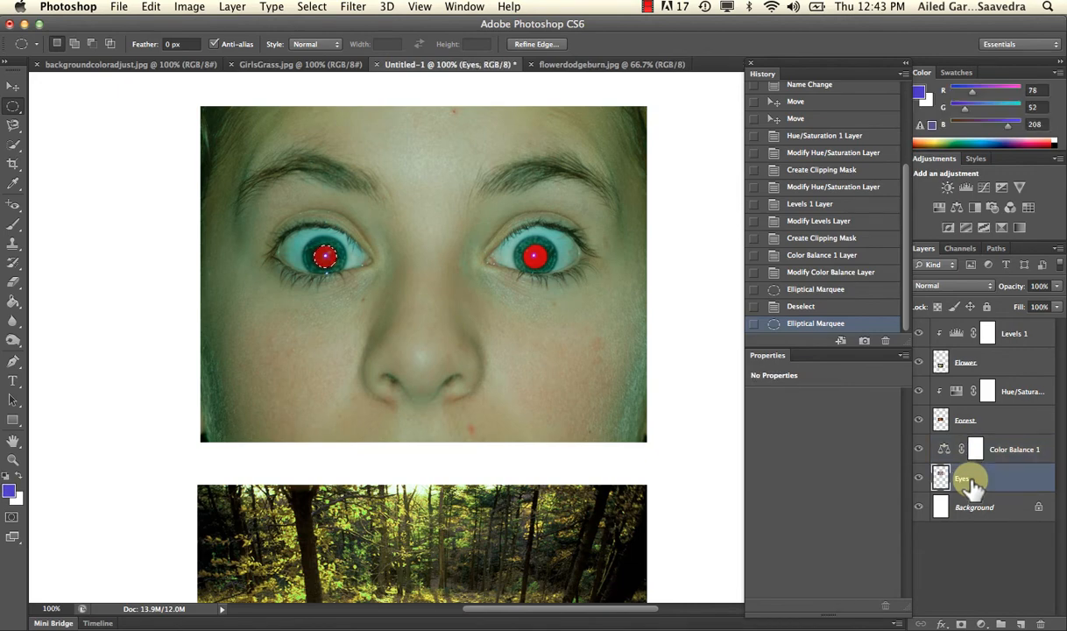
click(988, 622)
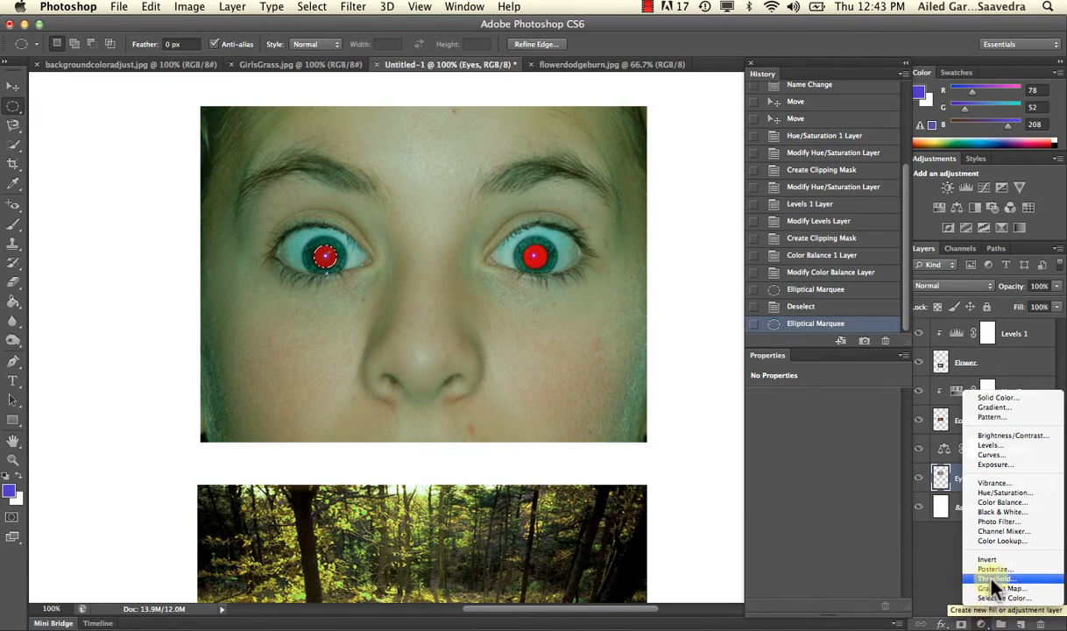
click(995, 494)
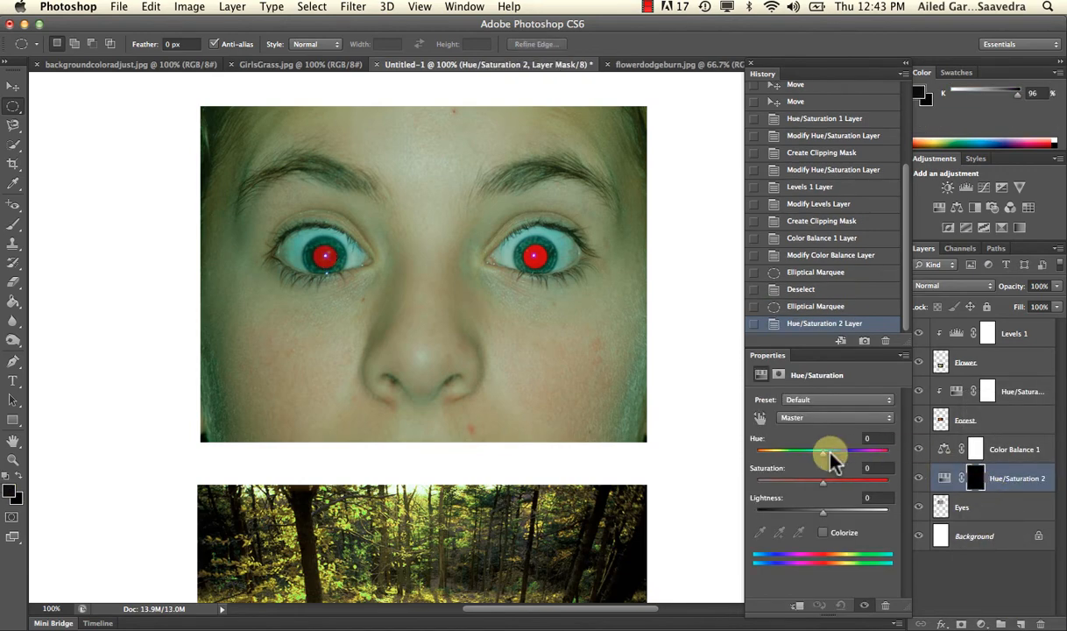
mouse_move(827, 452)
mouse_down()
mouse_move(849, 454)
mouse_move(805, 453)
mouse_move(827, 454)
mouse_up()
click(948, 475)
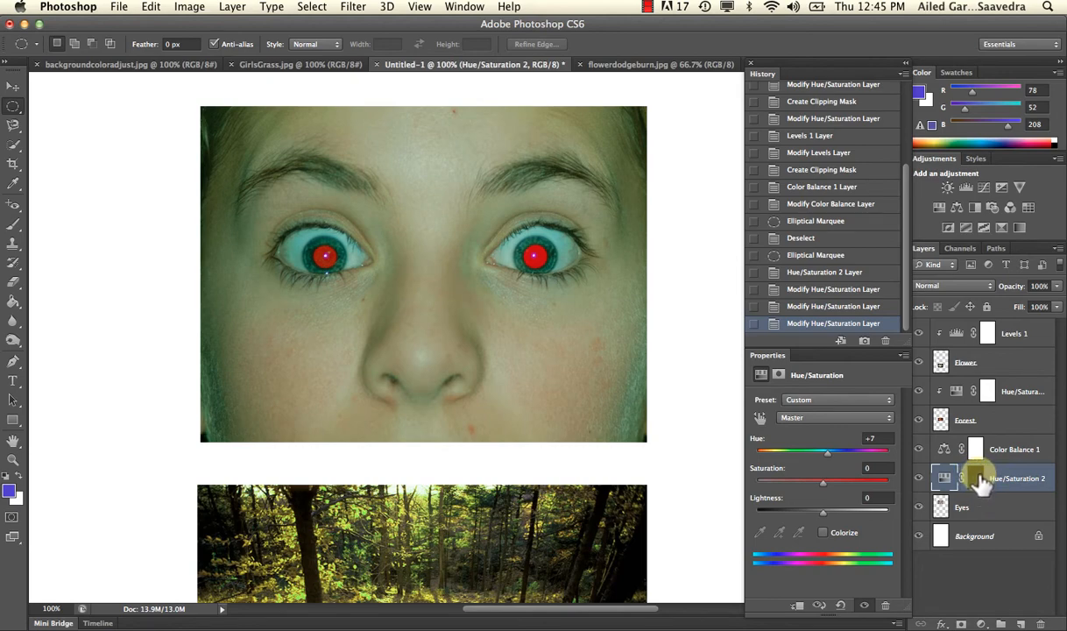
key(super+i)
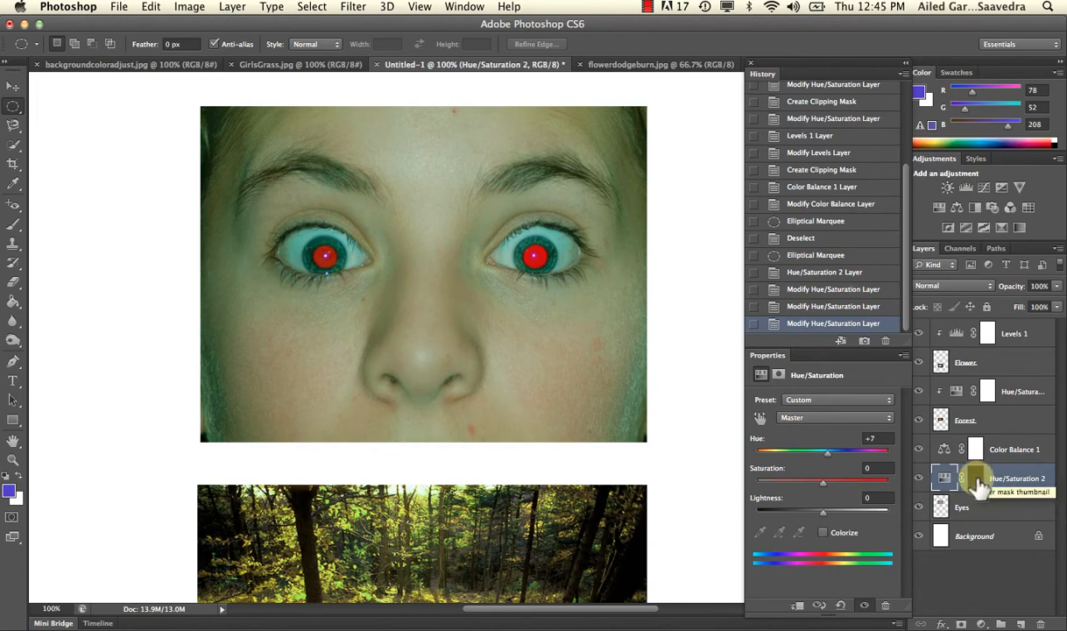
drag(826, 453, 787, 458)
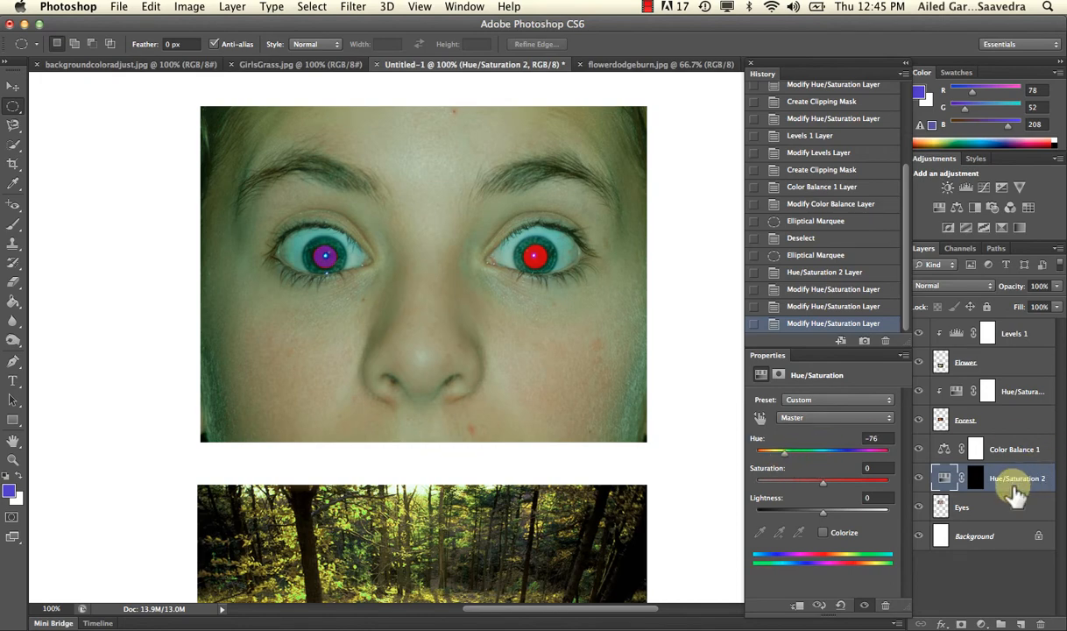
Clip the pupil's Hue/Saturation layer to the Eyes layer and toggle its visibility to compare the pupil's color.
drag(1012, 492, 1010, 484)
alt+click(1010, 484)
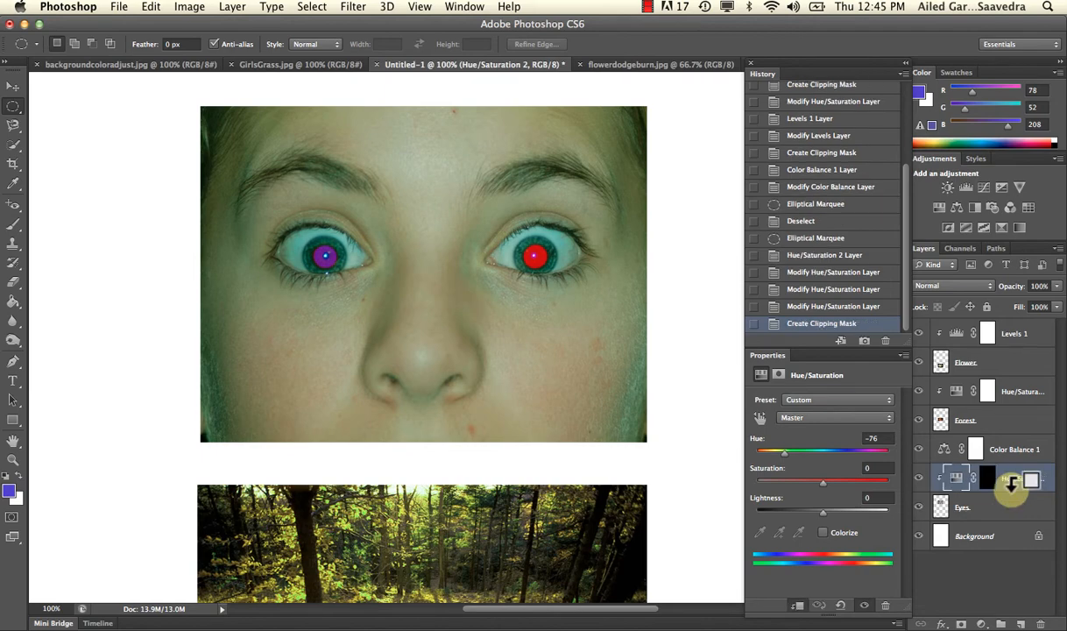
click(920, 478)
click(919, 478)
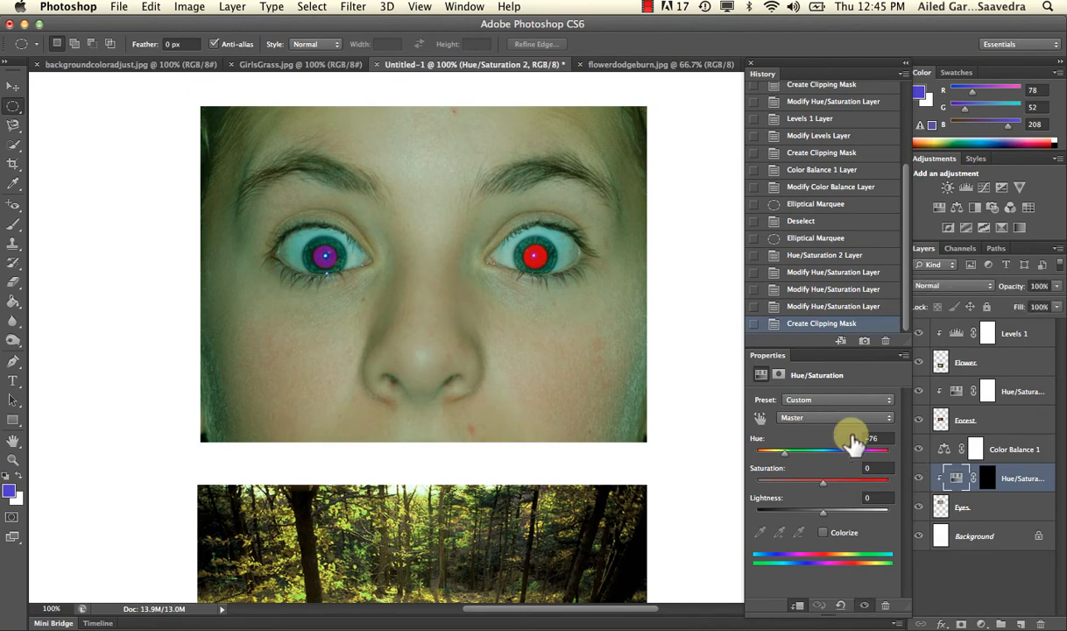
Select the yellow center of the left flower with the freehand Lasso, using a 30 px feather.
scroll(600, 409, down, 1)
scroll(600, 409, down, 10)
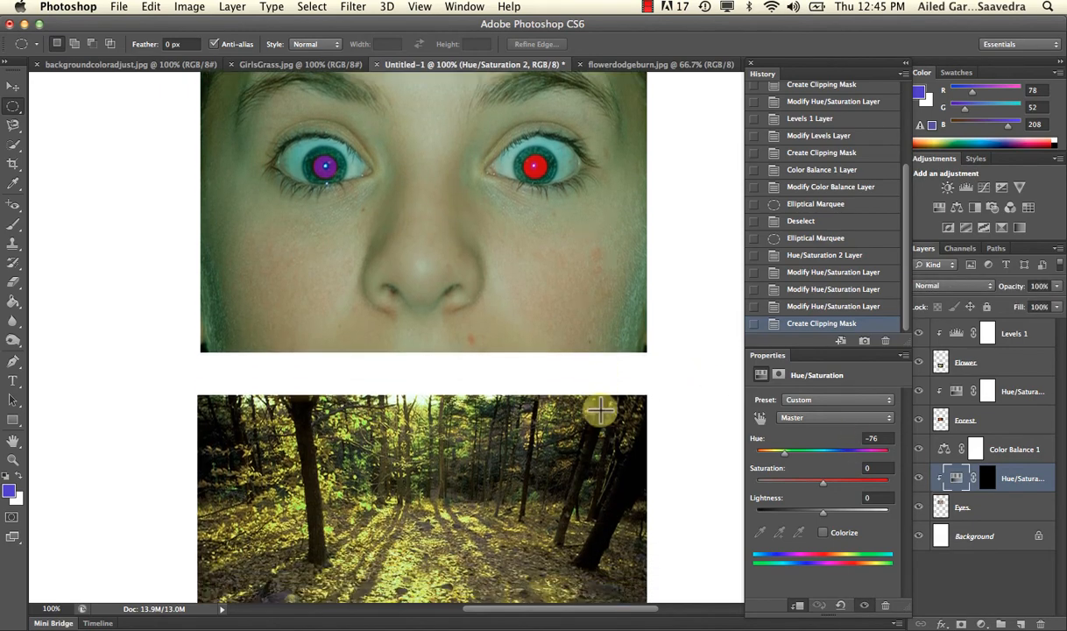
scroll(601, 409, down, 3)
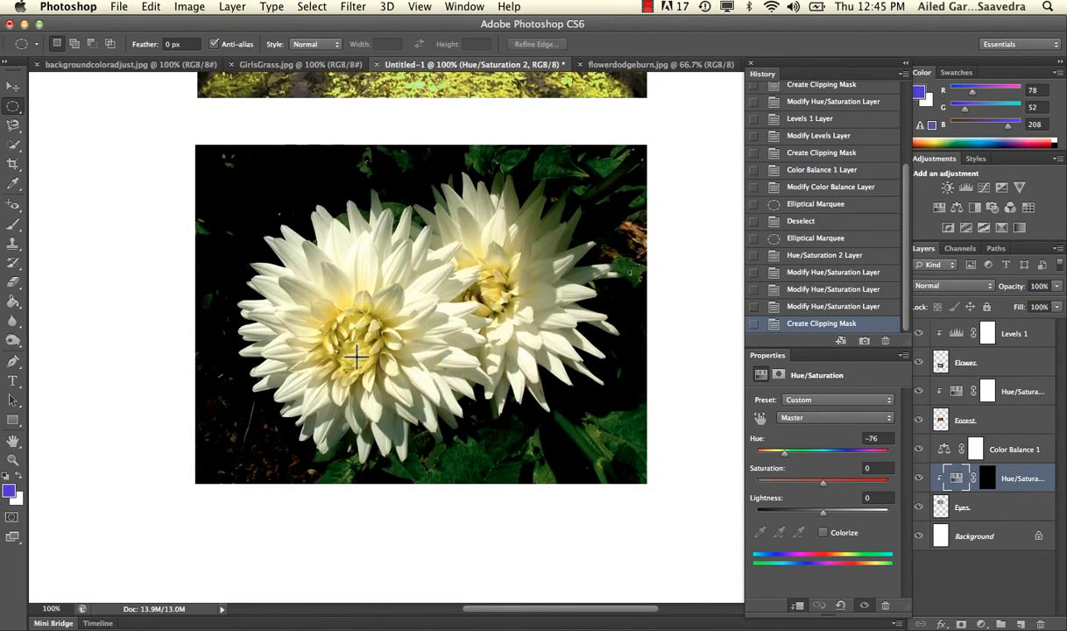
click(16, 126)
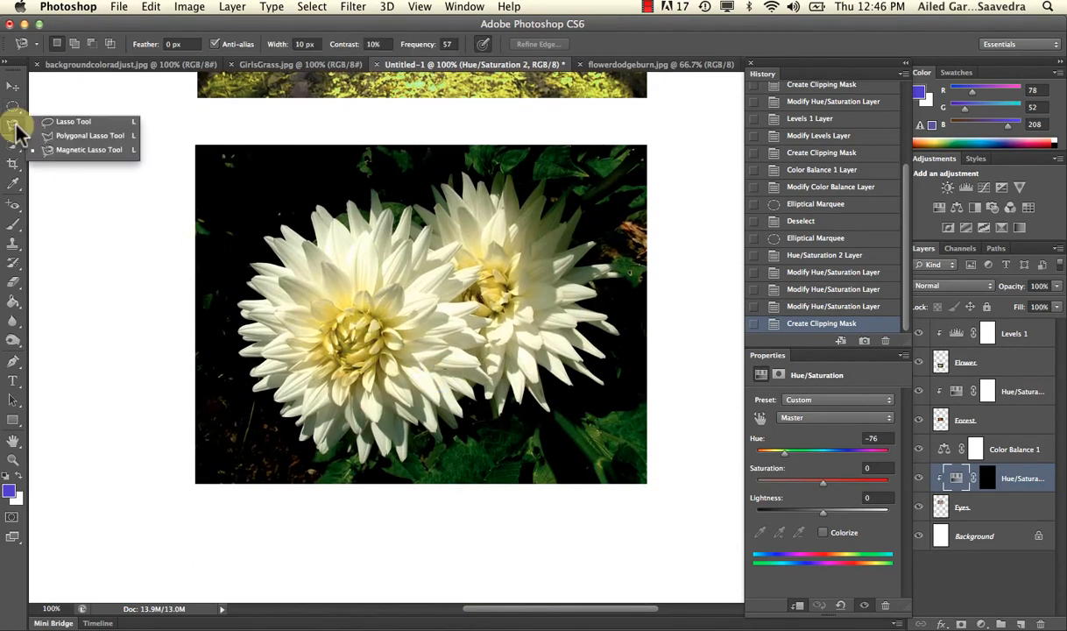
click(37, 120)
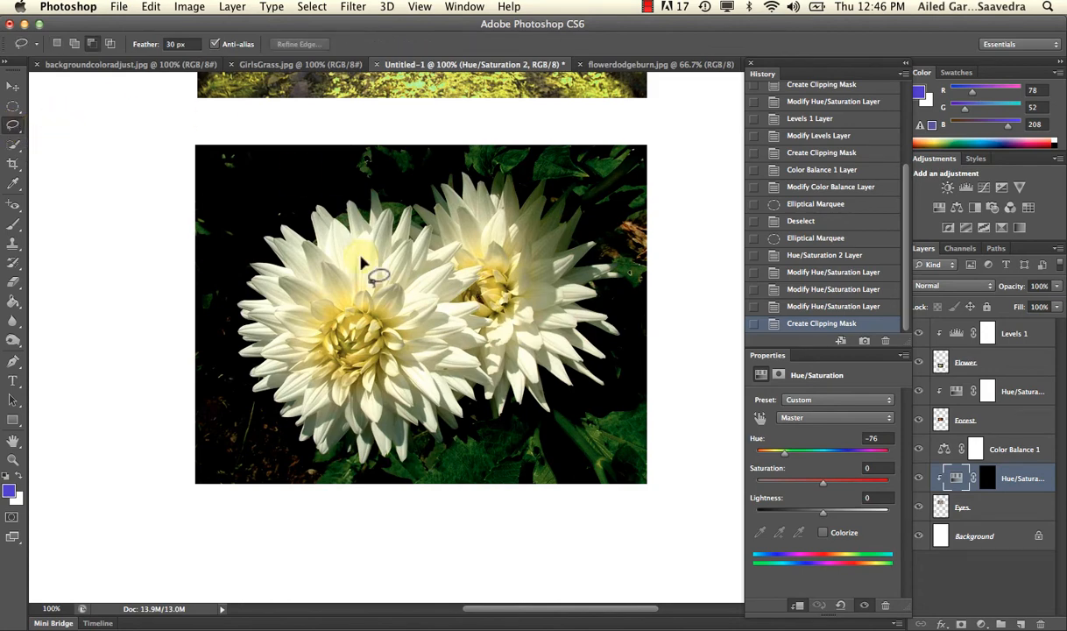
mouse_move(362, 261)
mouse_down()
mouse_move(394, 290)
mouse_move(395, 317)
mouse_move(364, 282)
mouse_move(346, 286)
mouse_move(305, 356)
mouse_move(394, 400)
mouse_move(419, 376)
mouse_move(392, 317)
mouse_up()
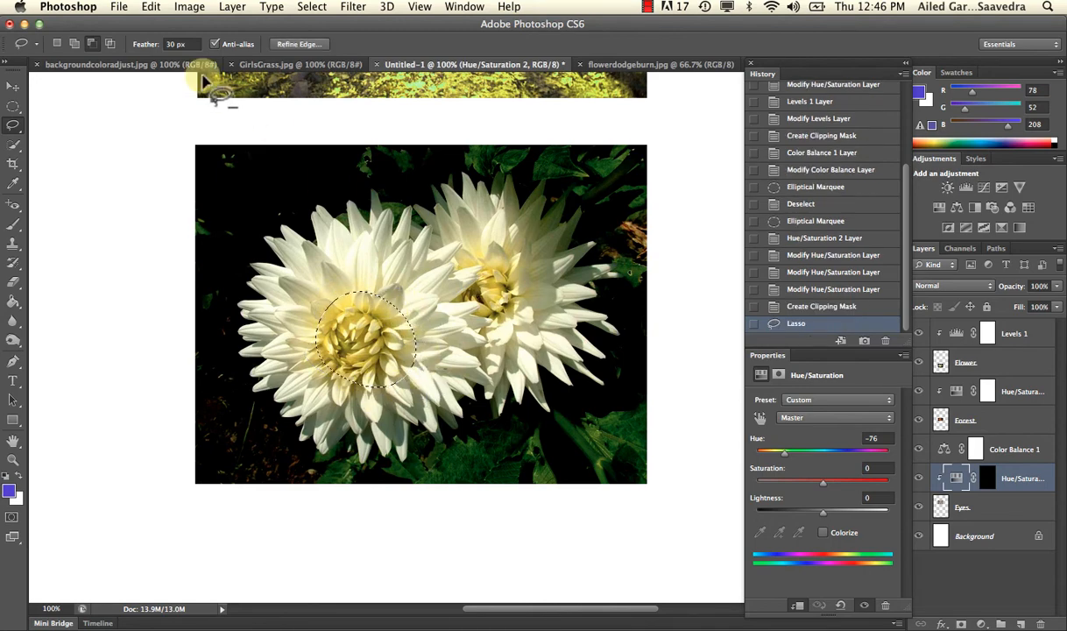
click(179, 45)
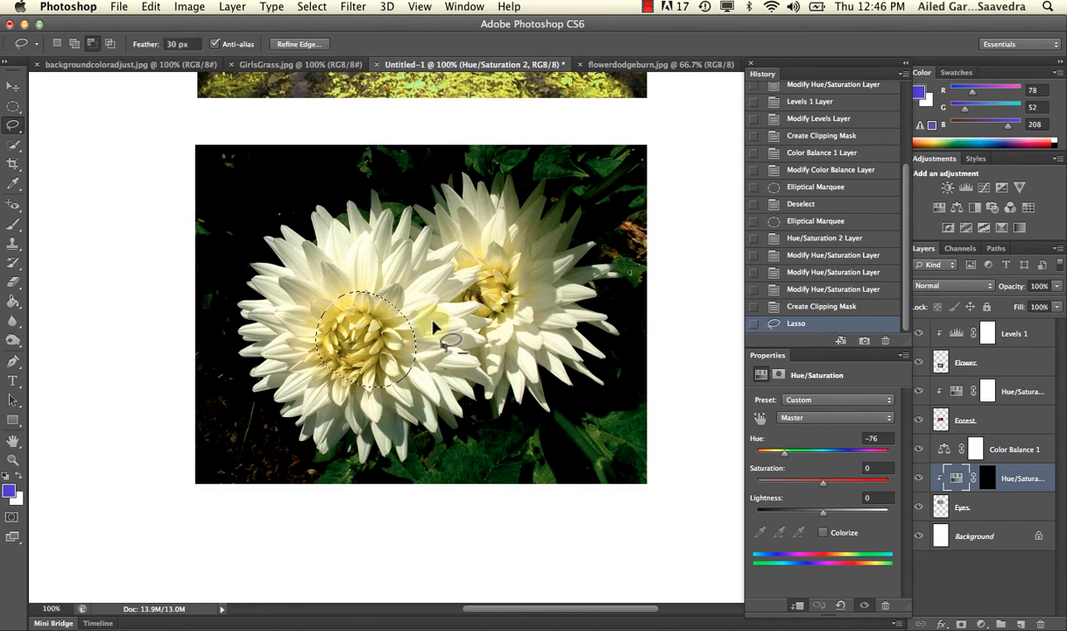
click(626, 401)
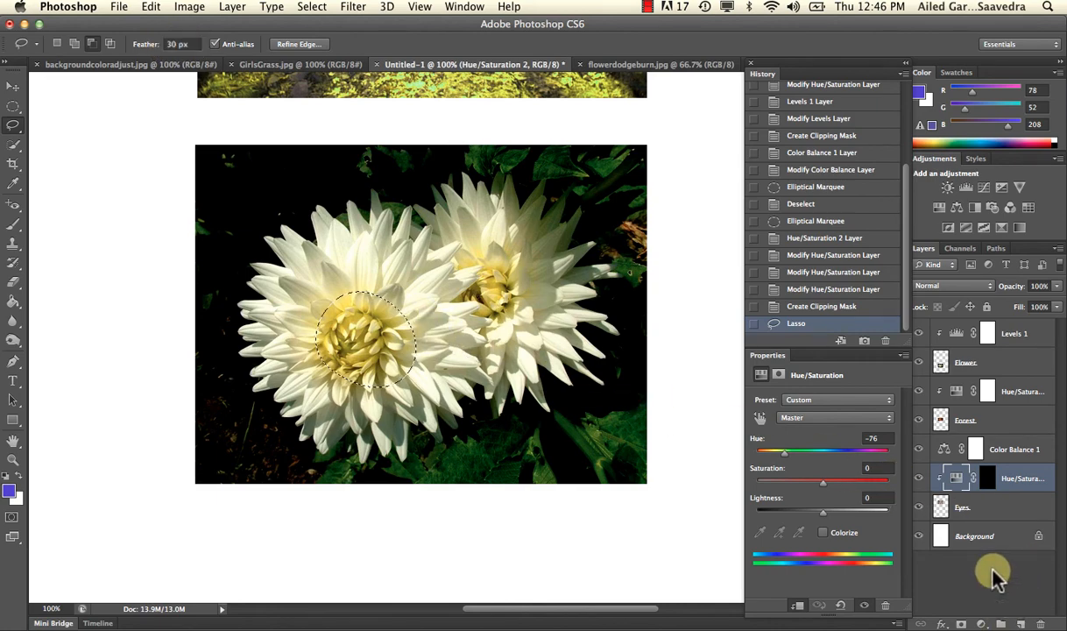
Add a Hue/Saturation adjustment above the Flower layer, masked to the selected flower center, and set its hue to -43.
click(986, 363)
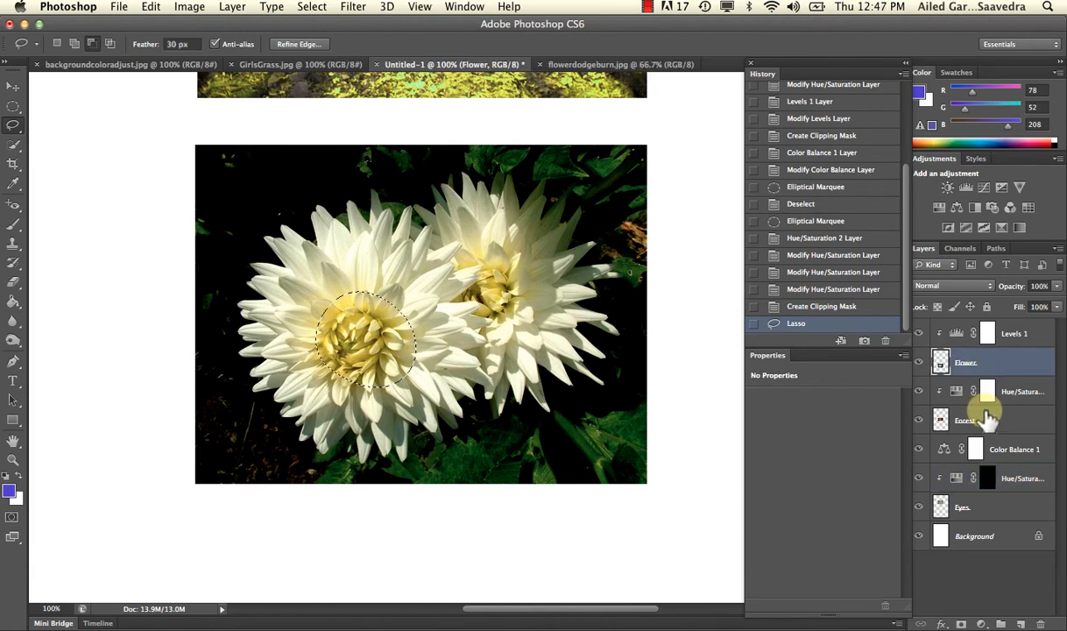
click(982, 624)
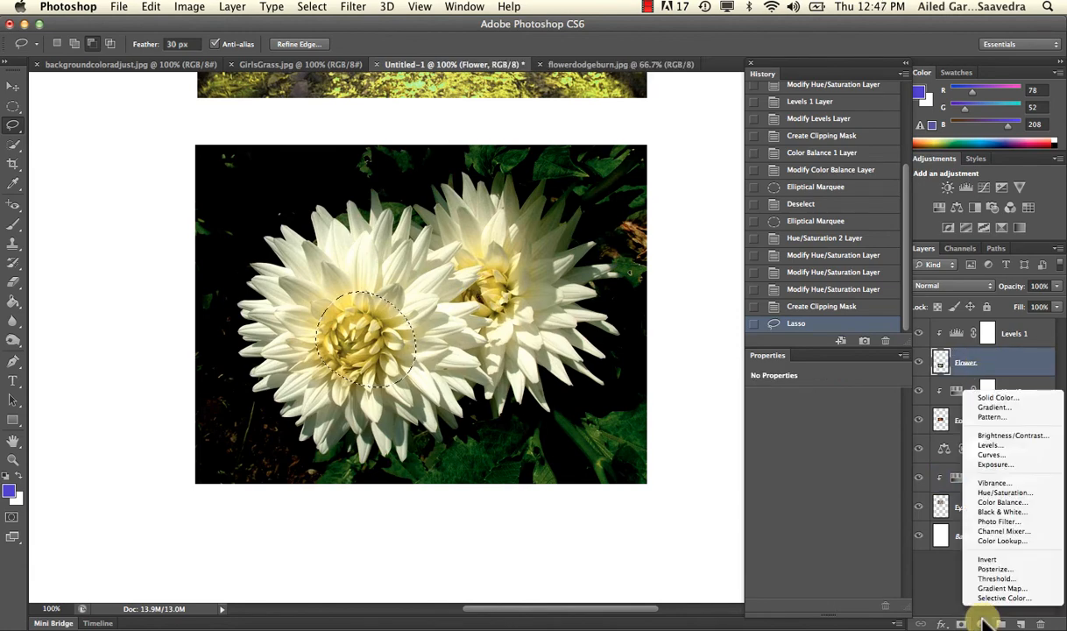
click(994, 493)
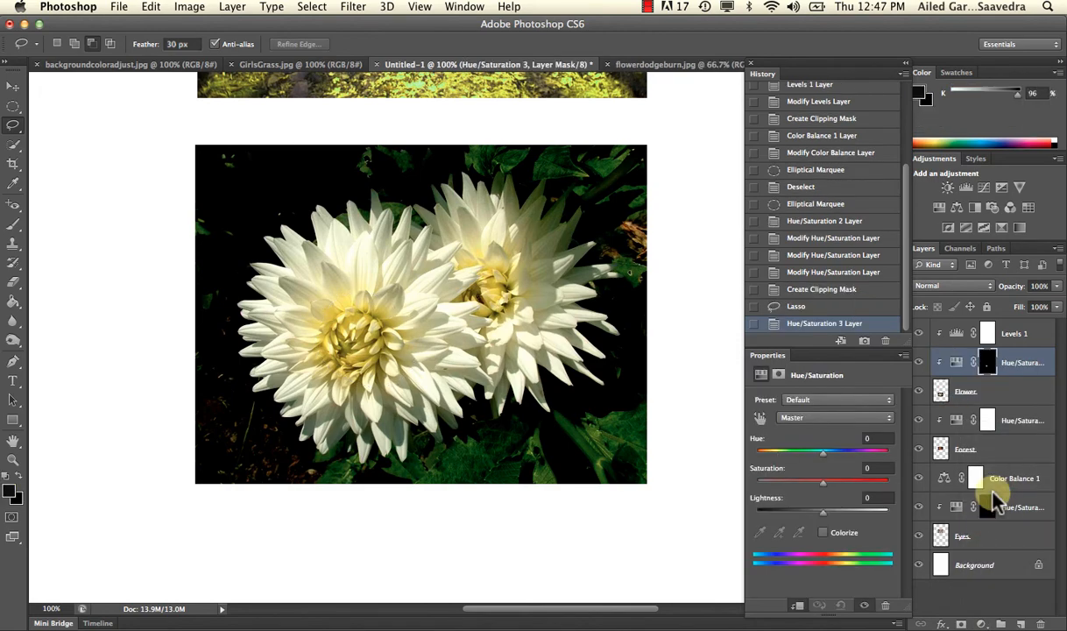
drag(825, 451, 796, 452)
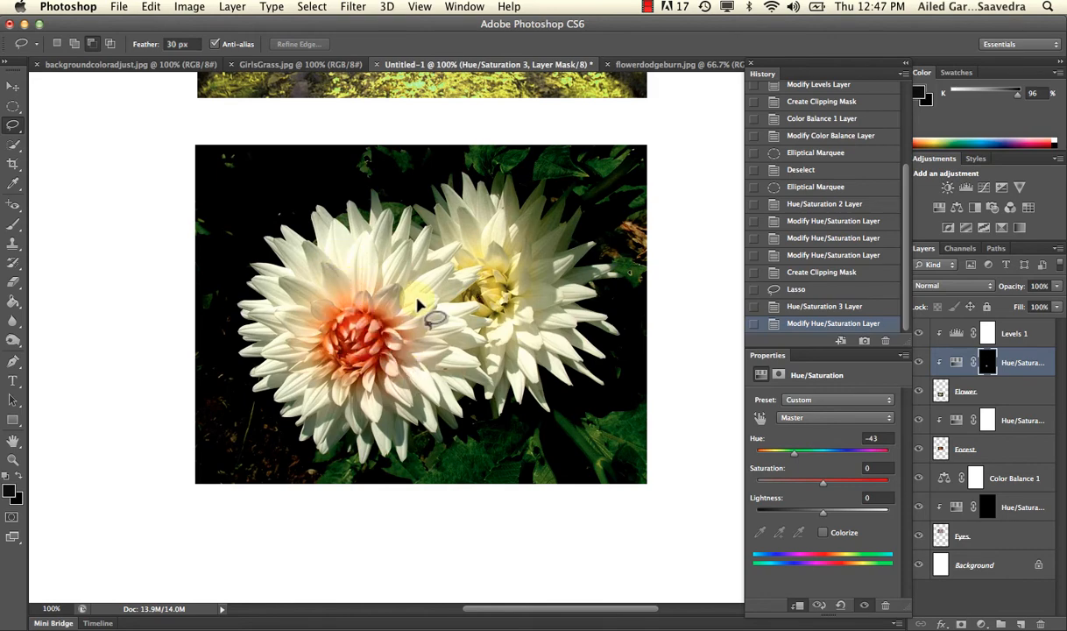
Open the mask properties of the flower center's Hue/Saturation layer, checking them against the adjustment settings.
click(779, 375)
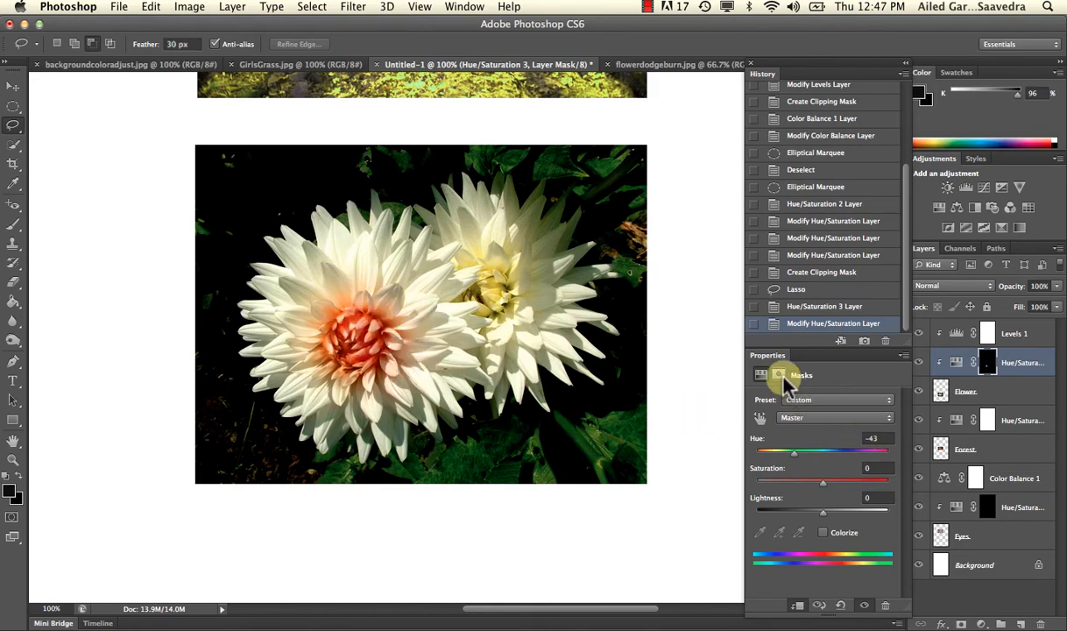
click(760, 375)
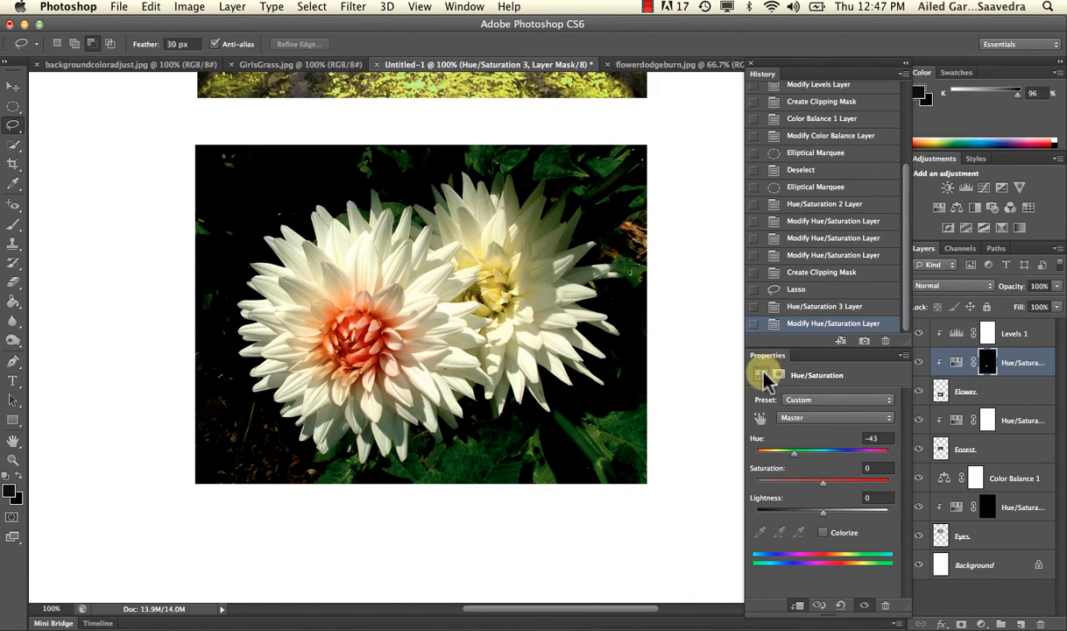
click(780, 376)
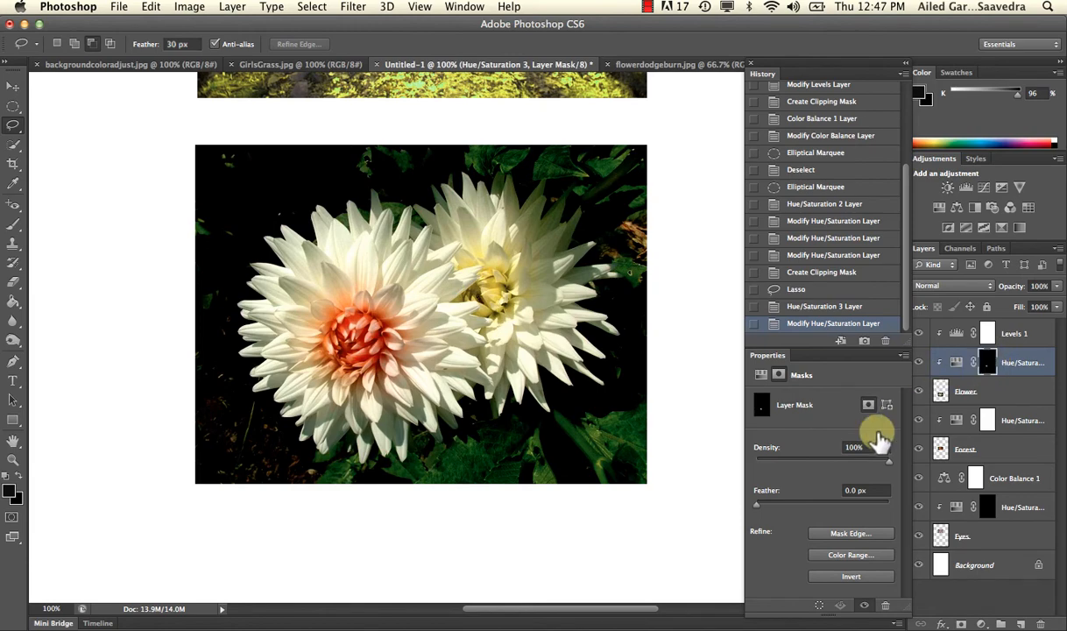
Feather the flower center's Hue/Saturation layer mask by 40.4 px and return to its adjustment settings.
drag(773, 508, 824, 505)
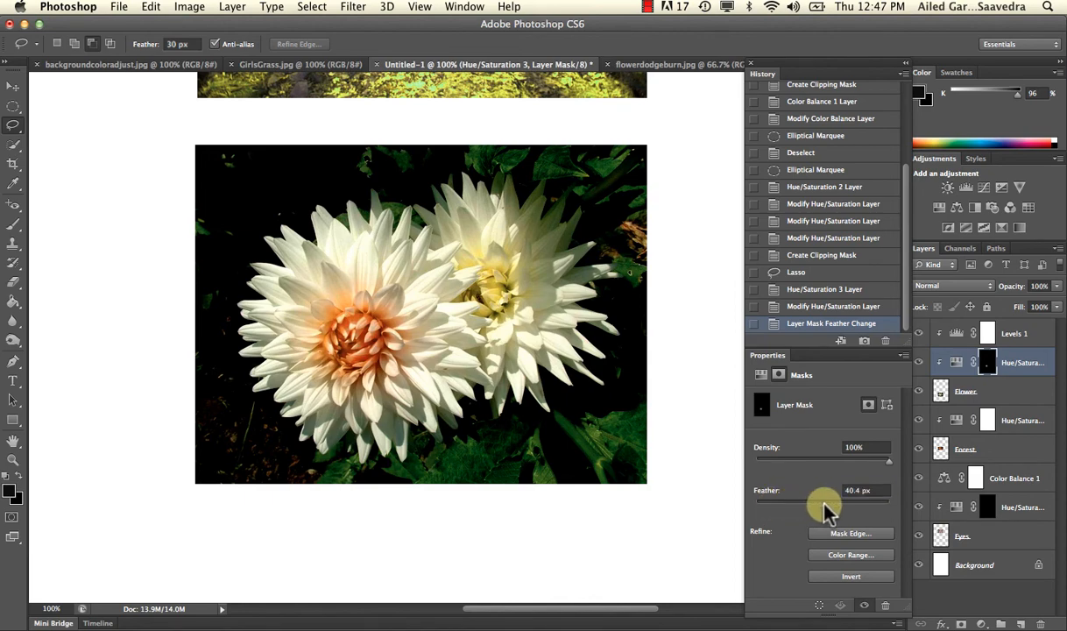
click(762, 378)
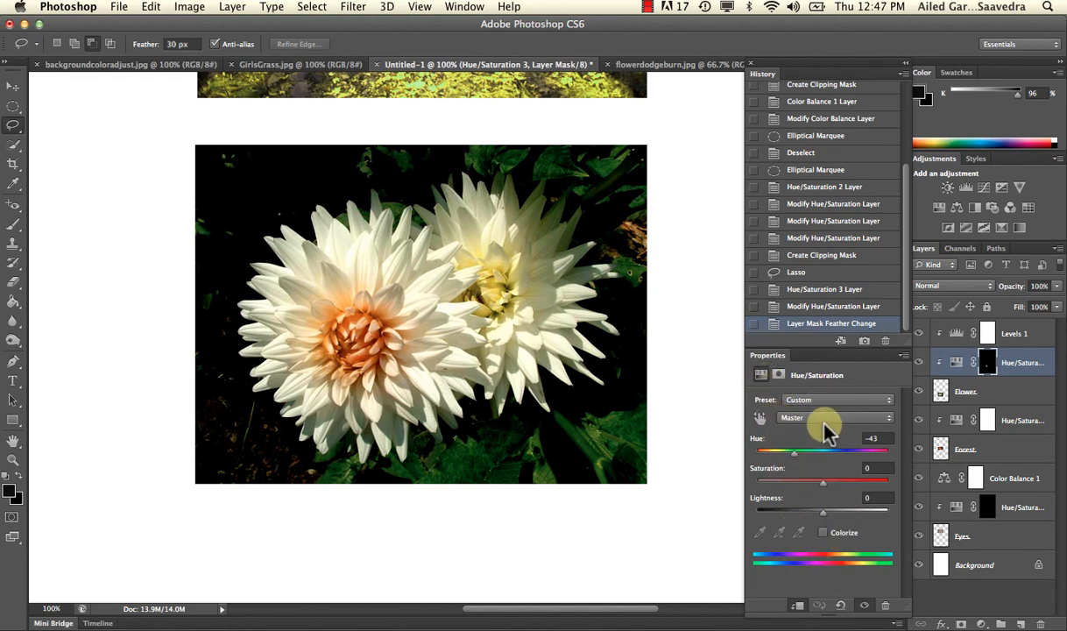
click(778, 375)
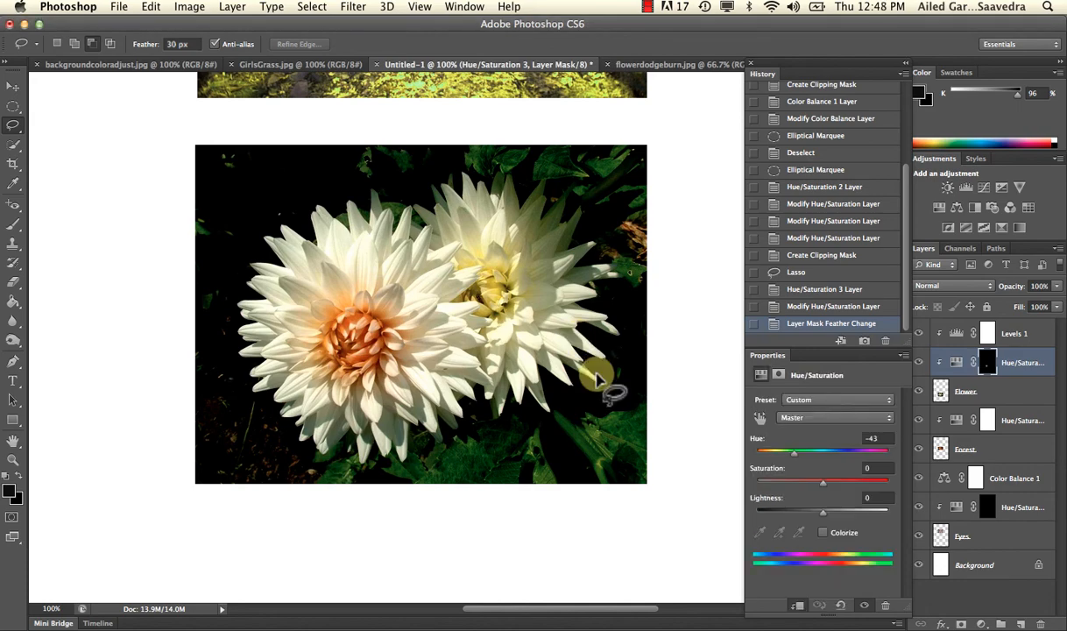
Add an unclipped Hue/Saturation adjustment layer above the Levels 1 layer so that it covers all three photos.
key(super+minus)
key(super+minus)
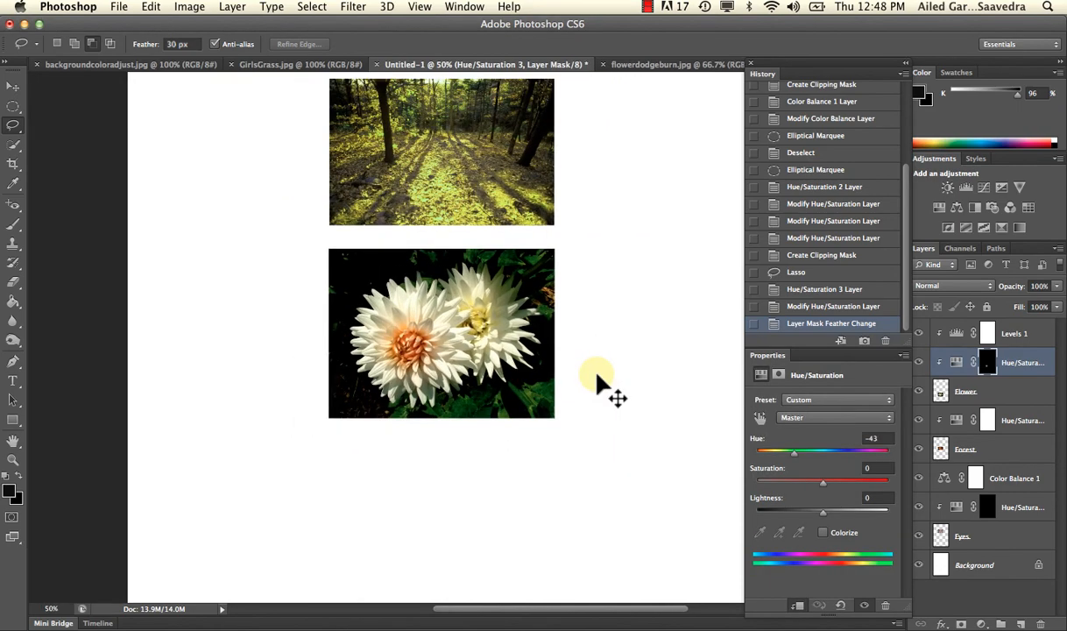
key(super+minus)
scroll(596, 377, up, 5)
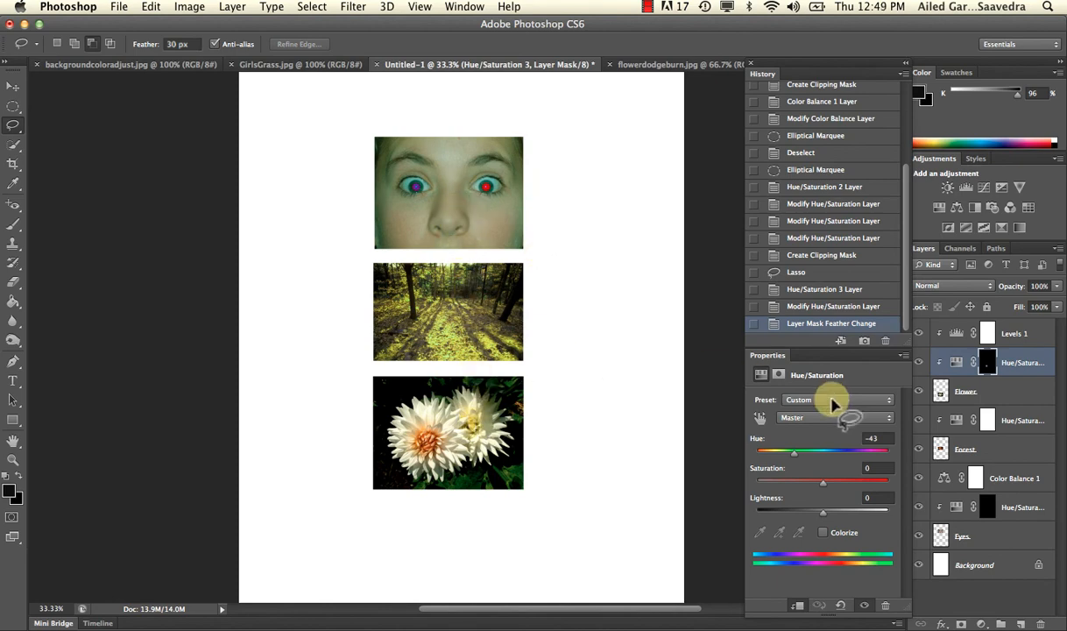
click(1007, 333)
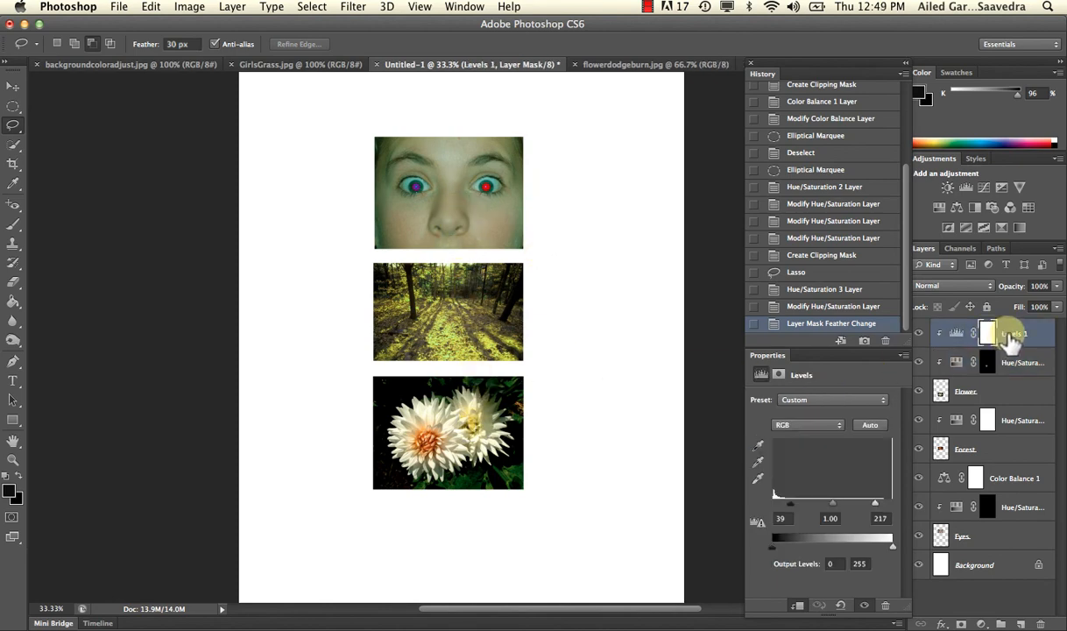
click(981, 624)
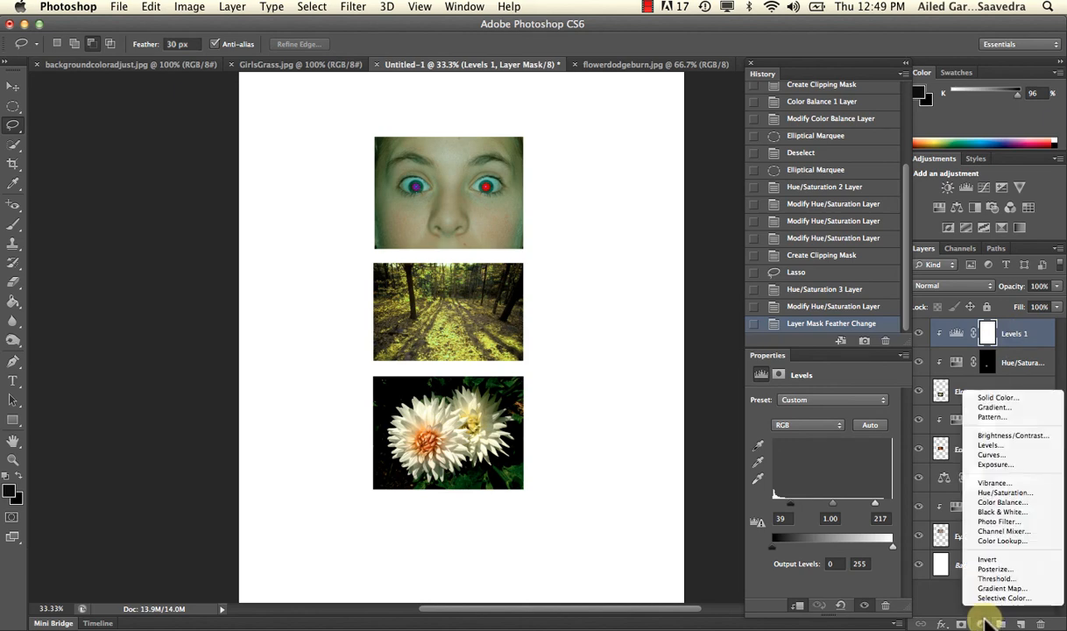
click(999, 493)
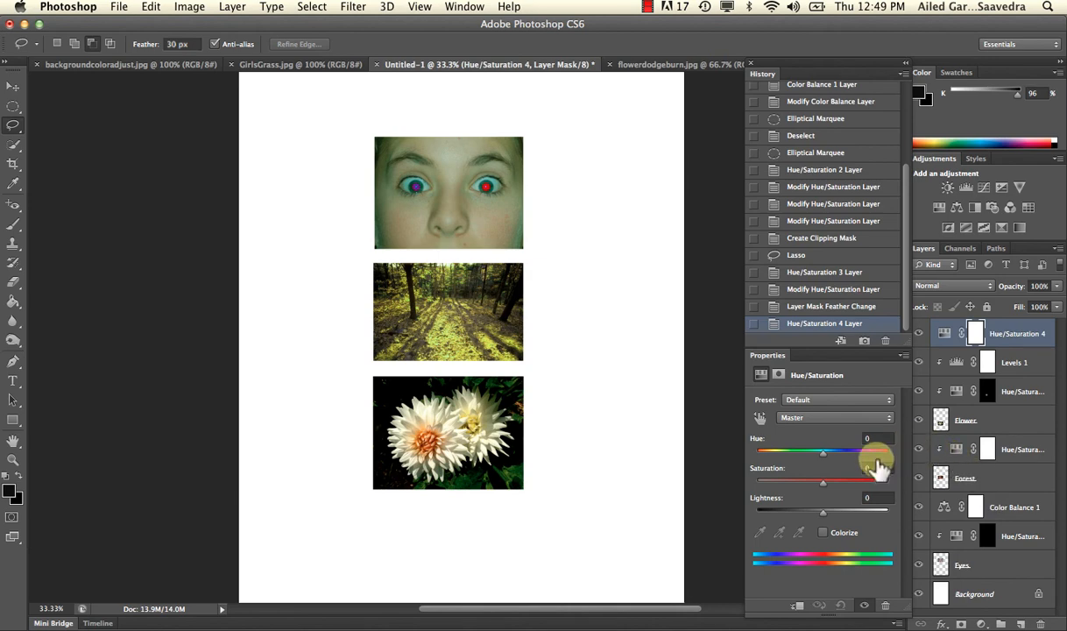
Colorize all three photos through the topmost Hue/Saturation layer, setting its hue to 183.
click(824, 533)
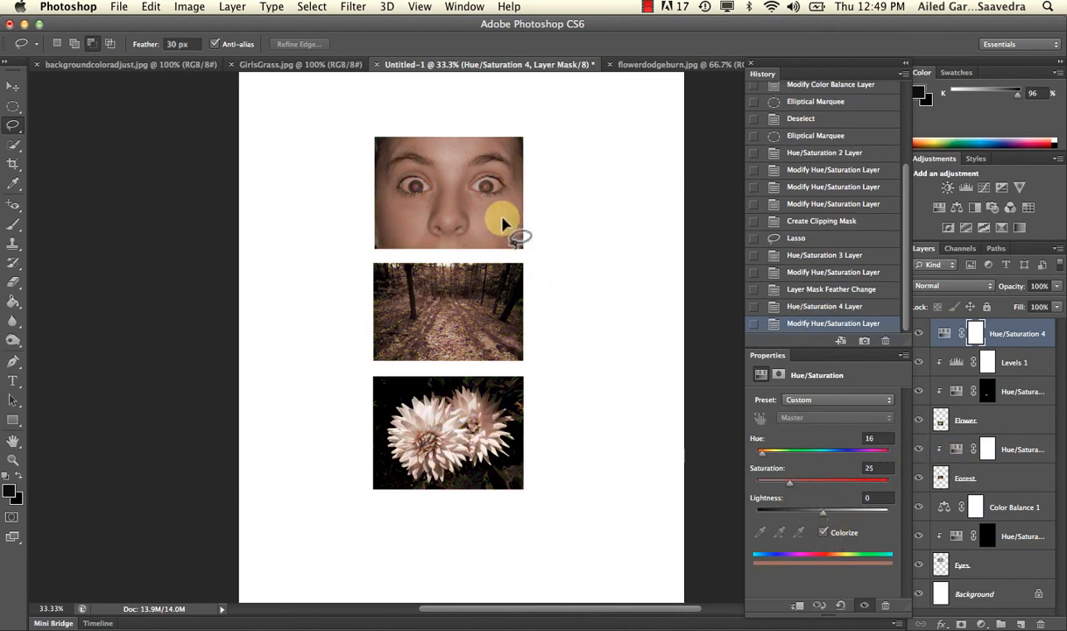
drag(762, 453, 824, 442)
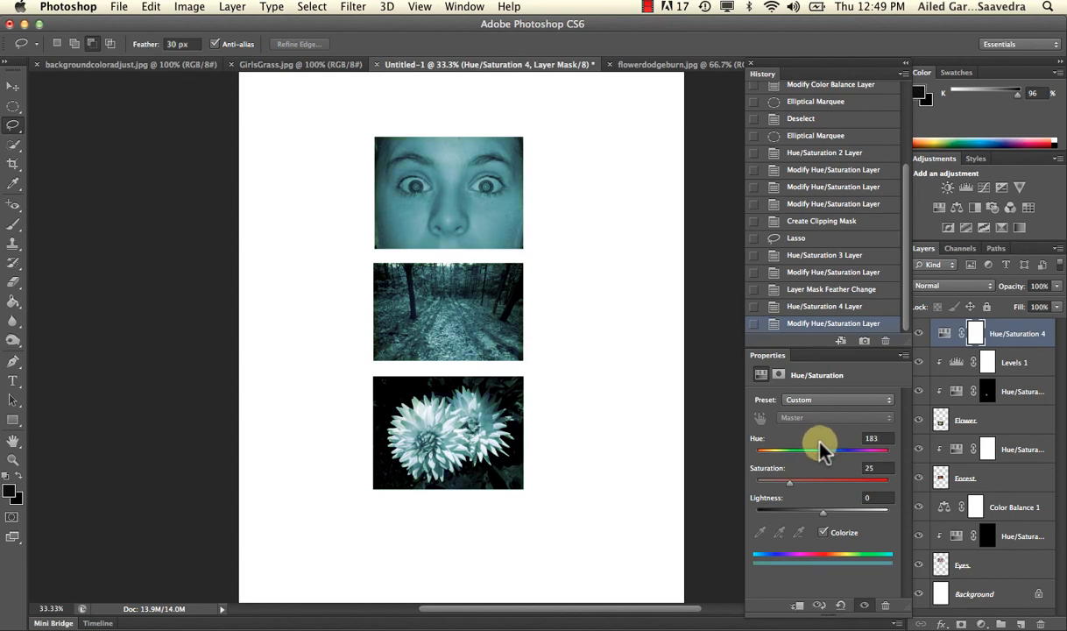
click(988, 334)
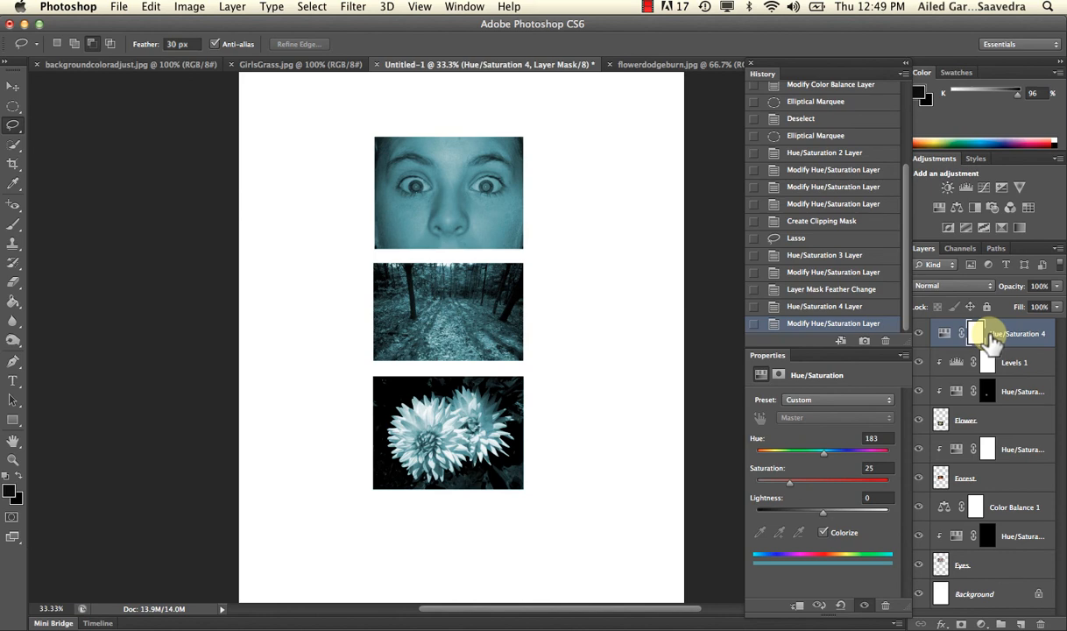
drag(997, 337, 962, 470)
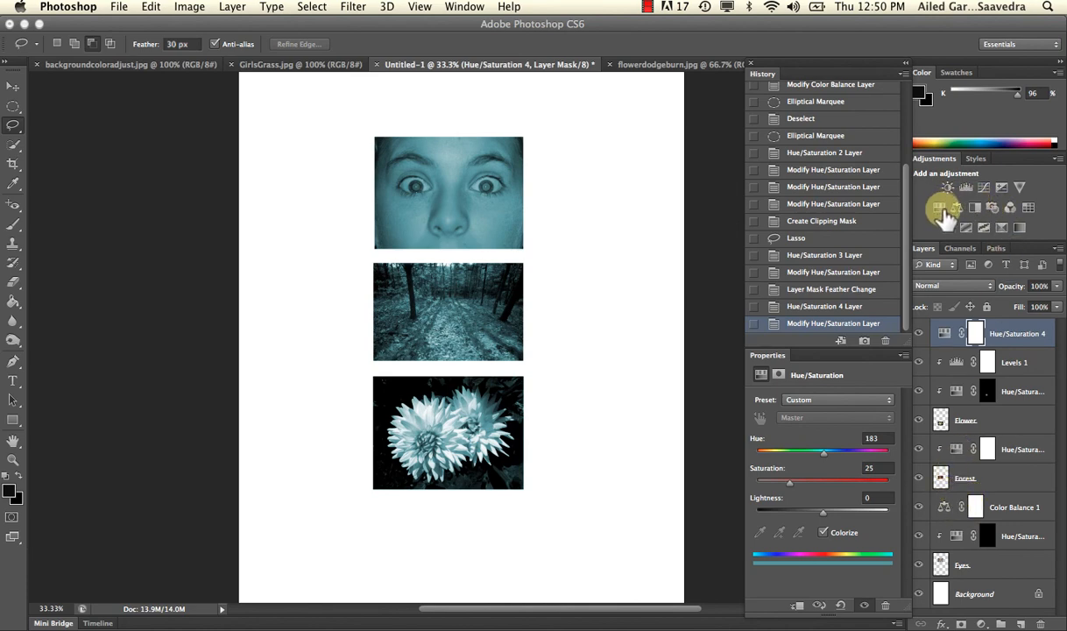